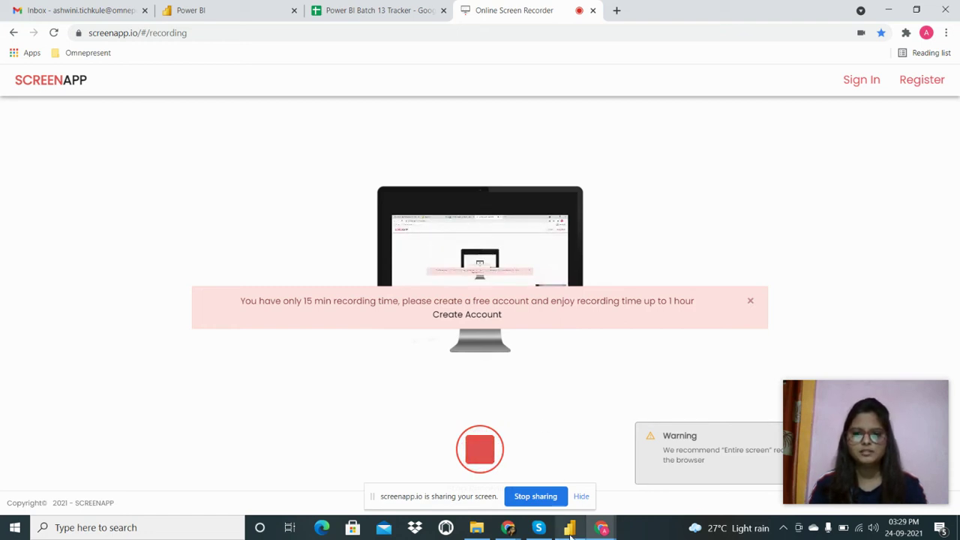
Switch to the Retail Analysis report in Power BI Desktop and view the data of the District table.
mouse_move(570, 534)
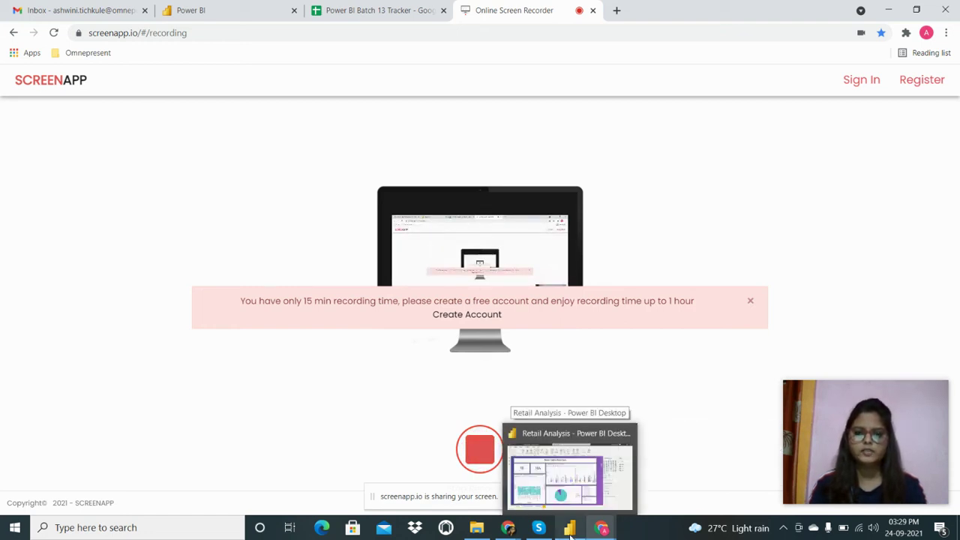
click(570, 533)
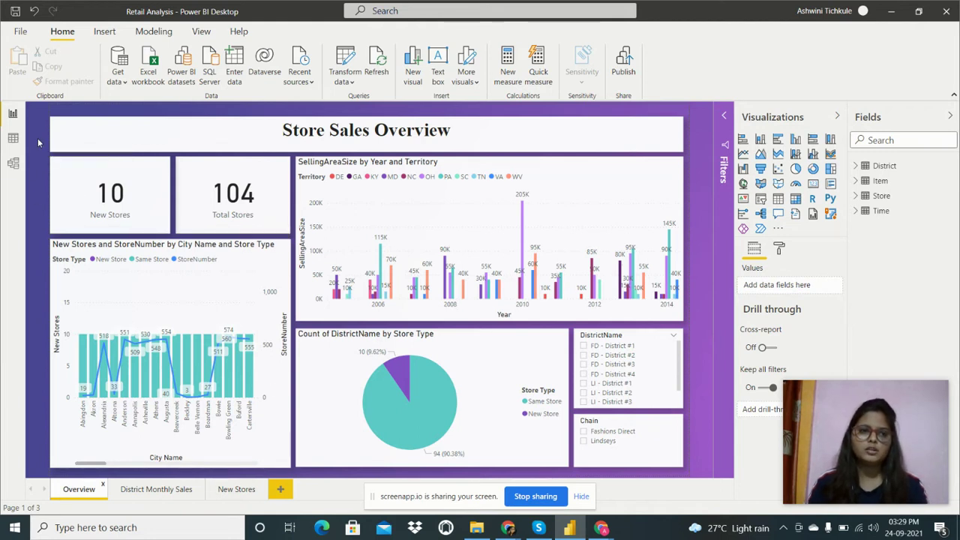
click(13, 138)
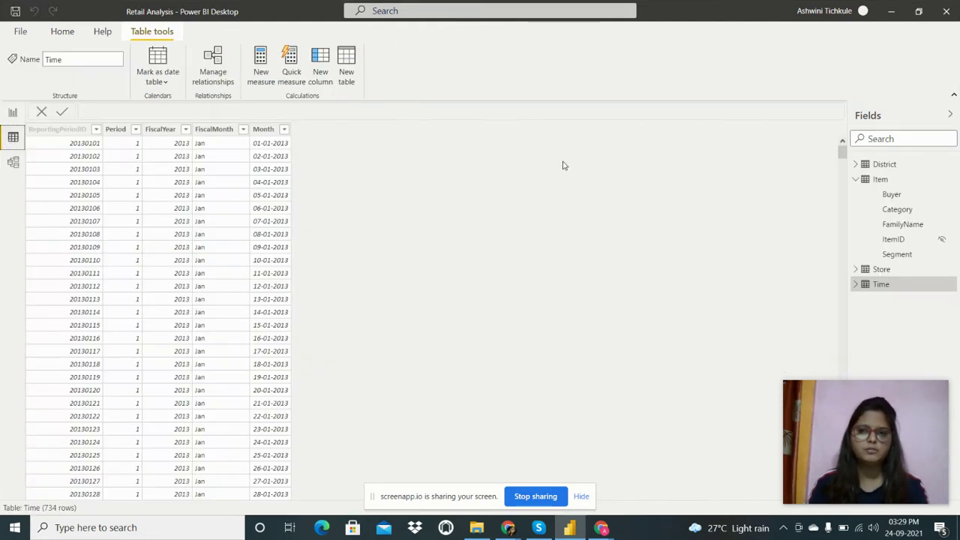
click(854, 181)
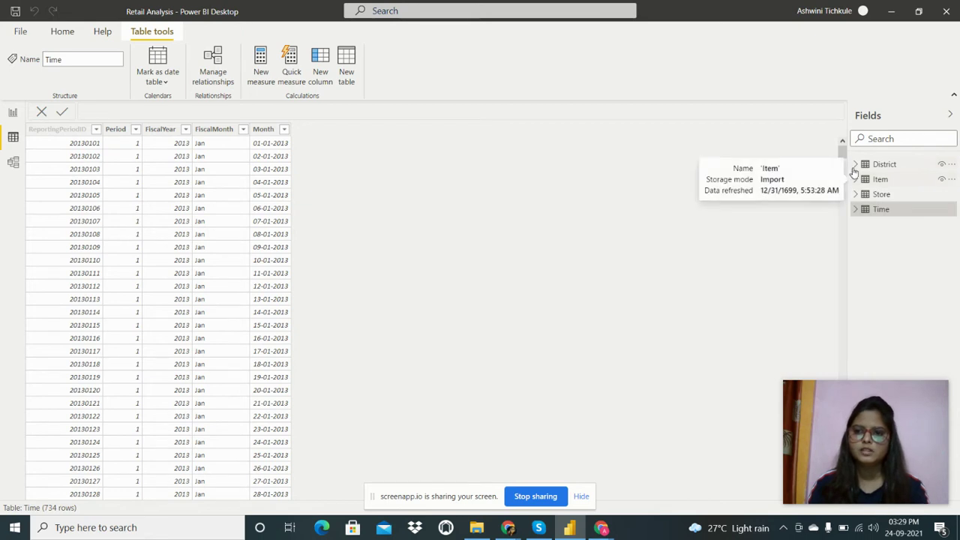
click(877, 165)
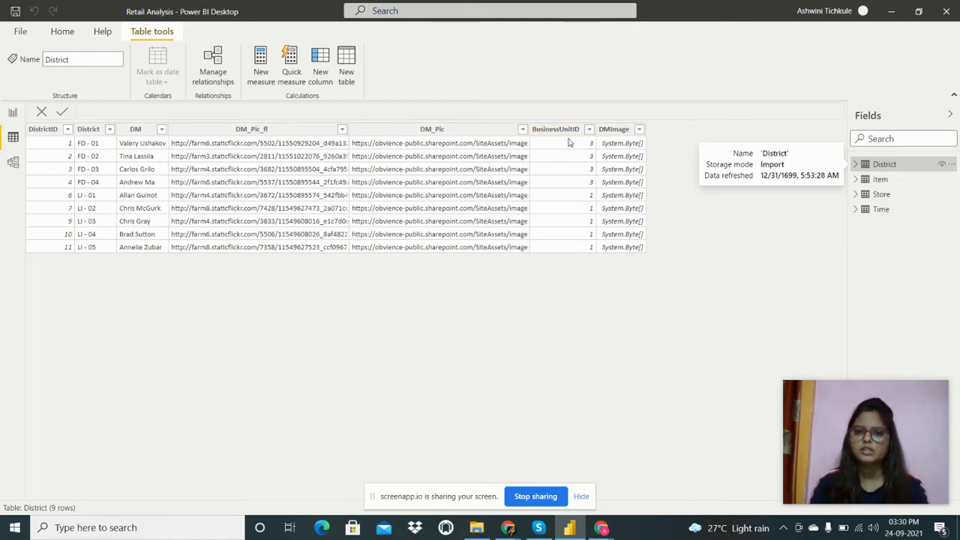
View the Item table's data and check the distinct values of its Category column without filtering.
click(880, 180)
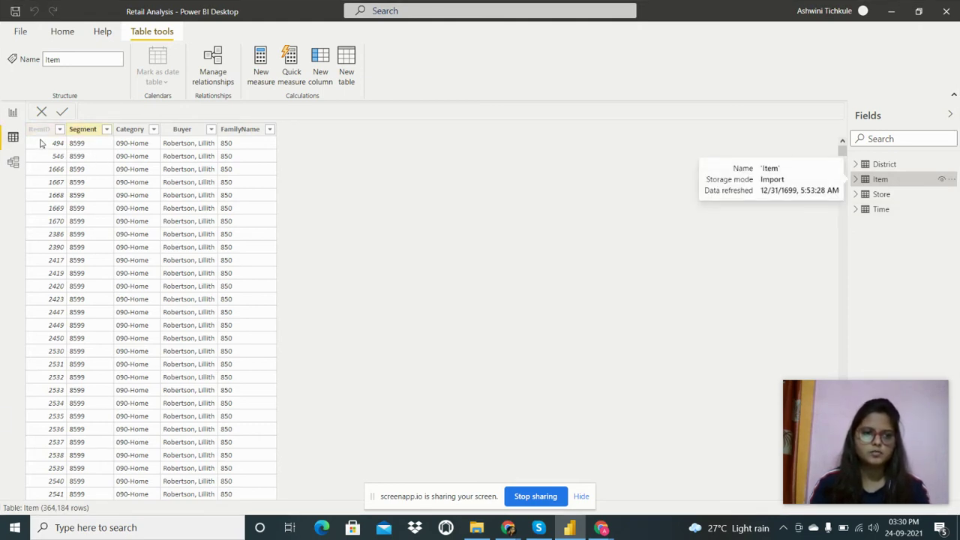
click(153, 130)
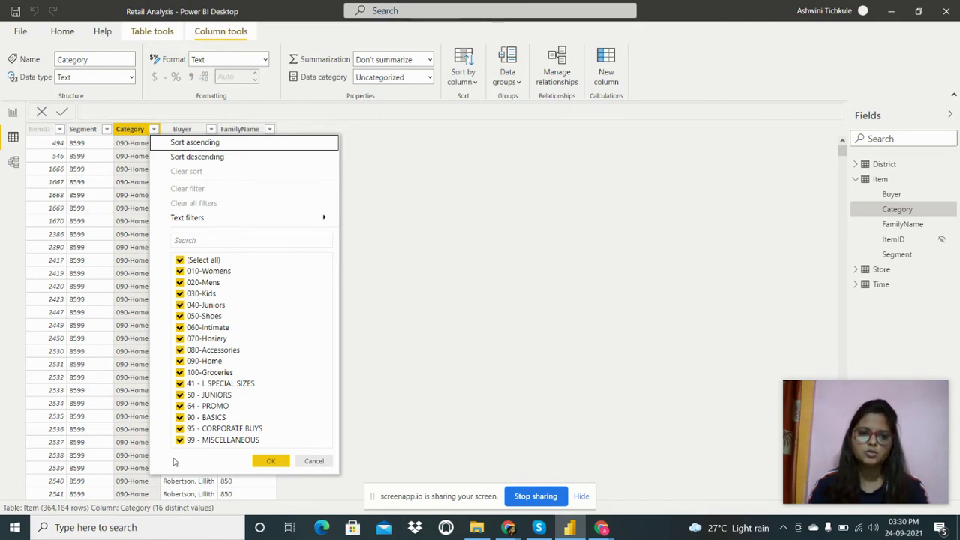
click(314, 461)
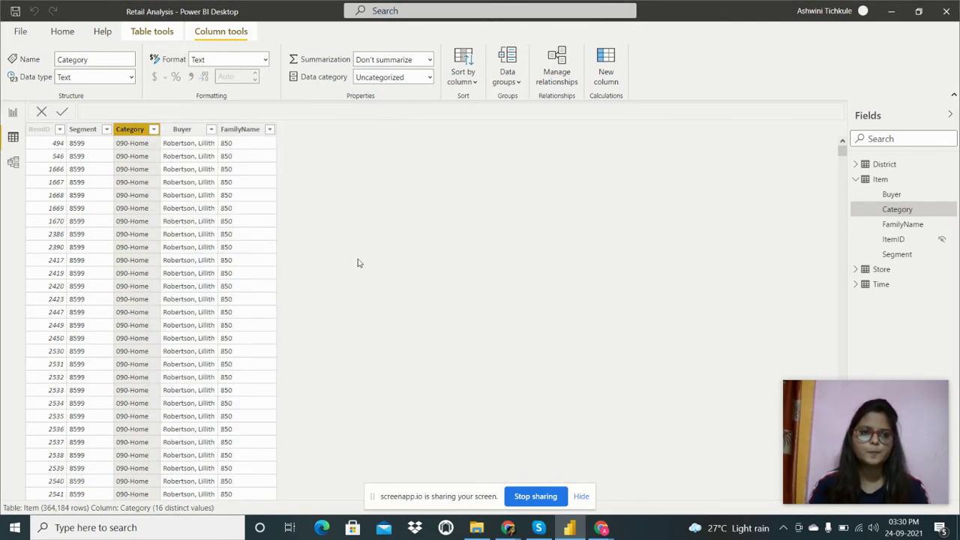
click(856, 179)
View the Store table's data across its columns and check the distinct values of the Chain column without filtering.
click(879, 193)
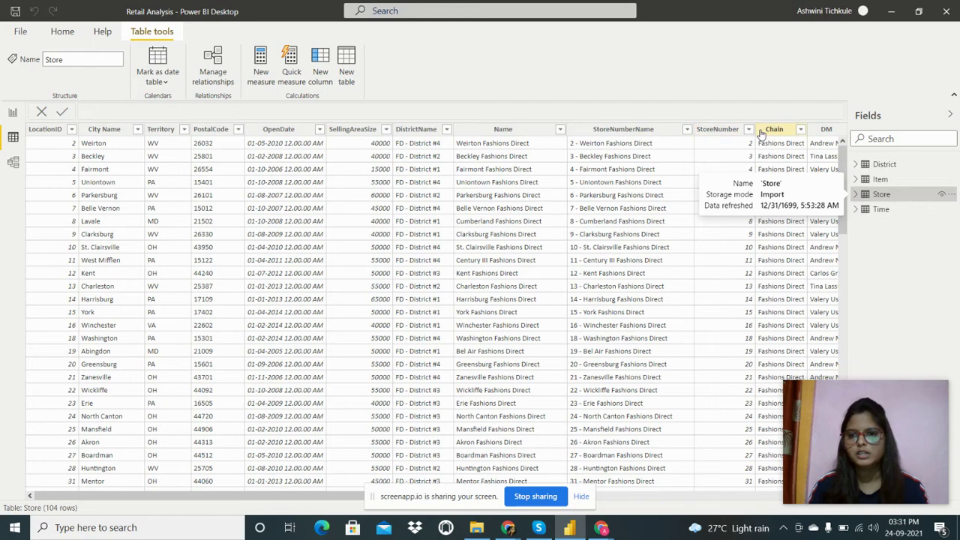
scroll(338, 499, right, 5)
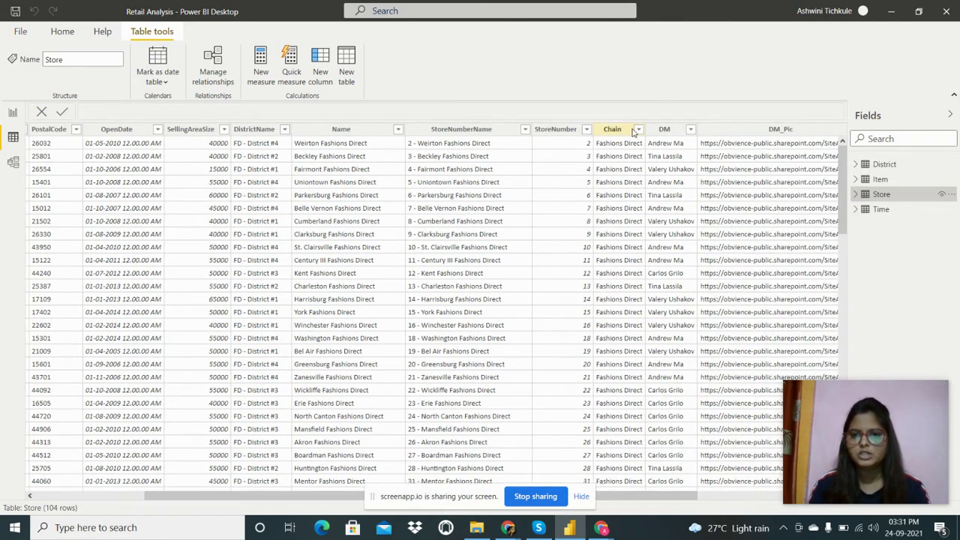
click(638, 129)
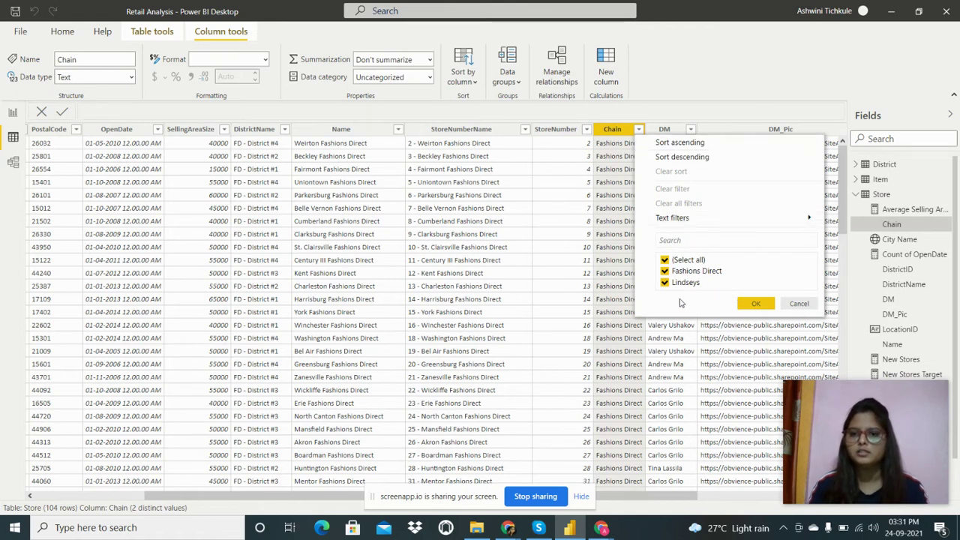
click(799, 303)
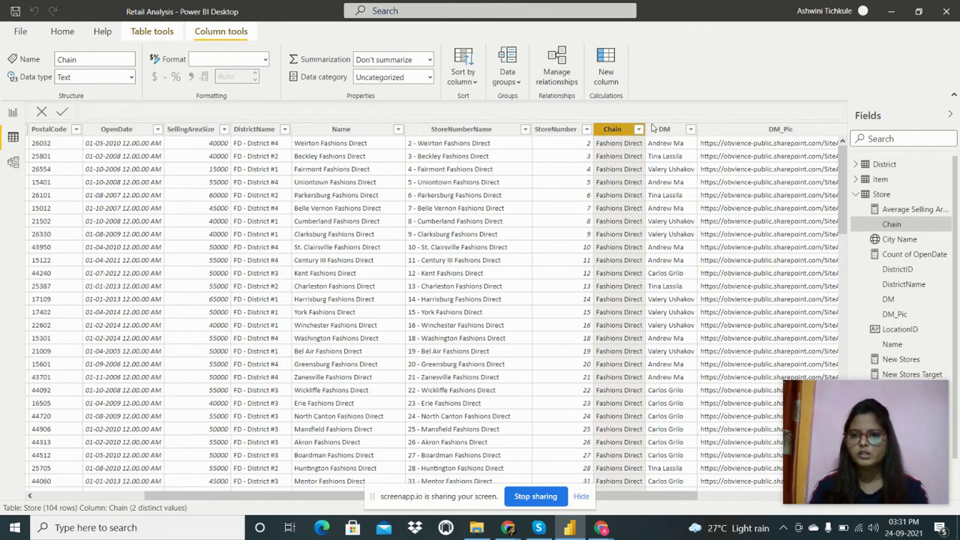
drag(697, 491, 773, 498)
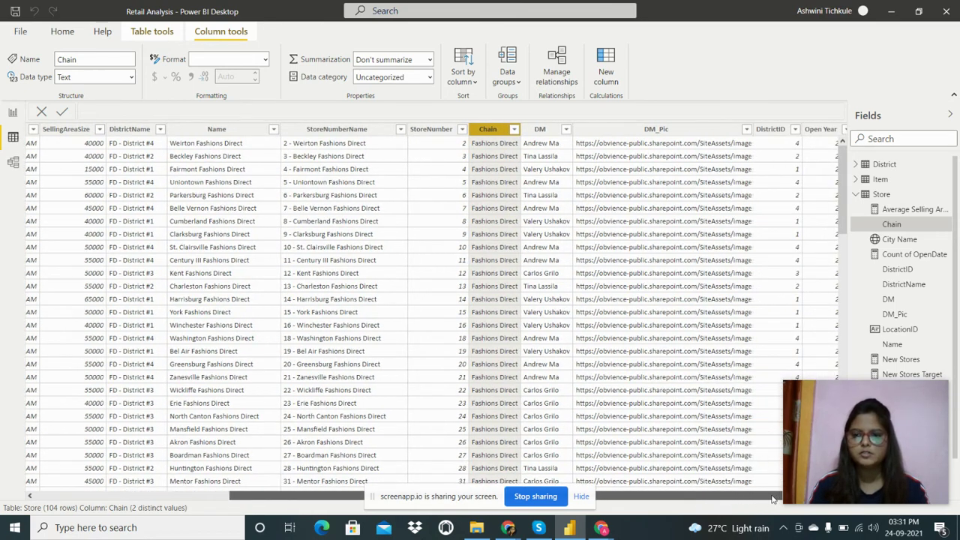
drag(772, 498, 465, 476)
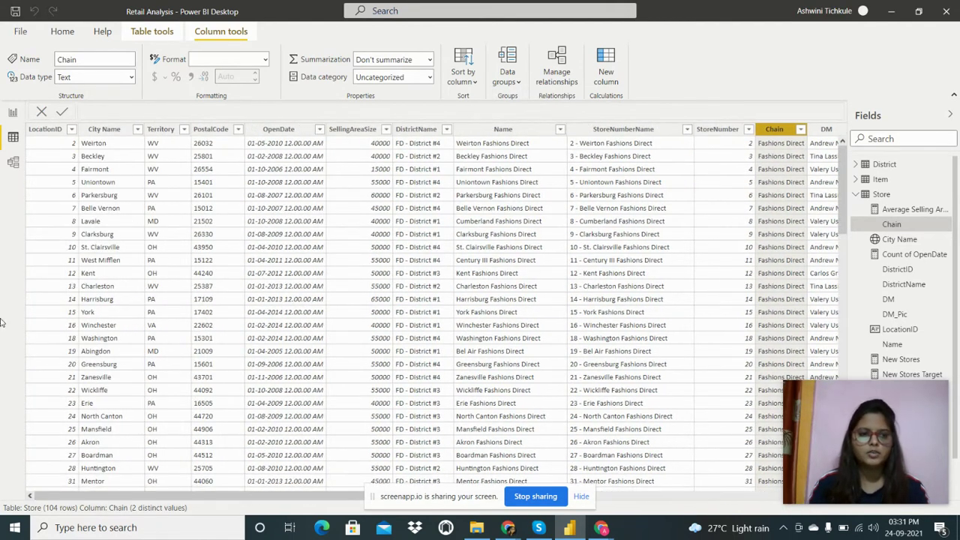
Examine the relationships between the tables in the data model and return to the Store Sales Overview report page.
click(13, 162)
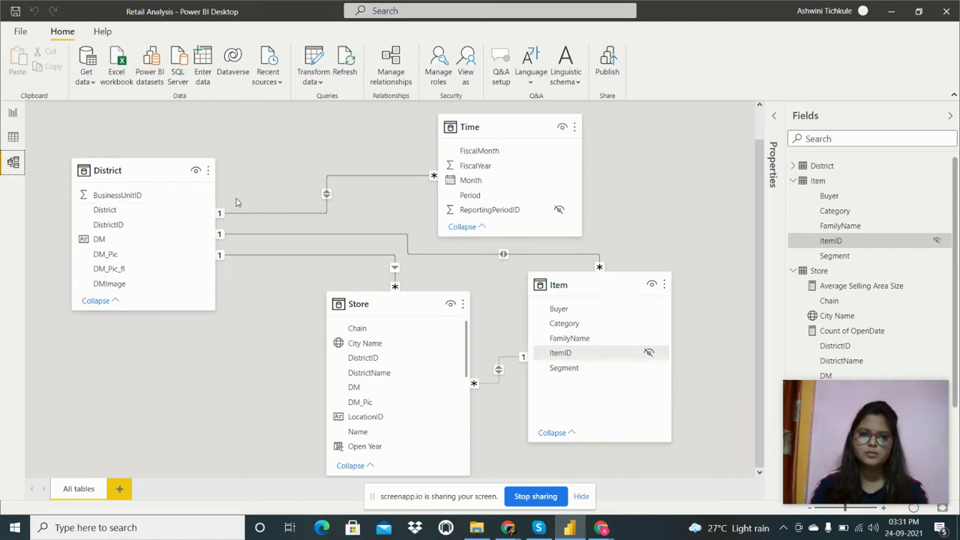
click(13, 137)
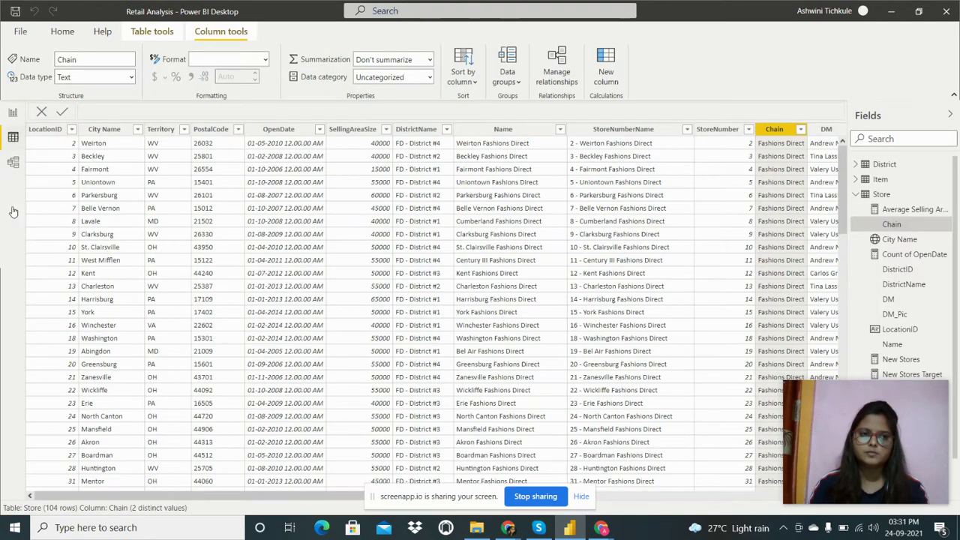
click(9, 113)
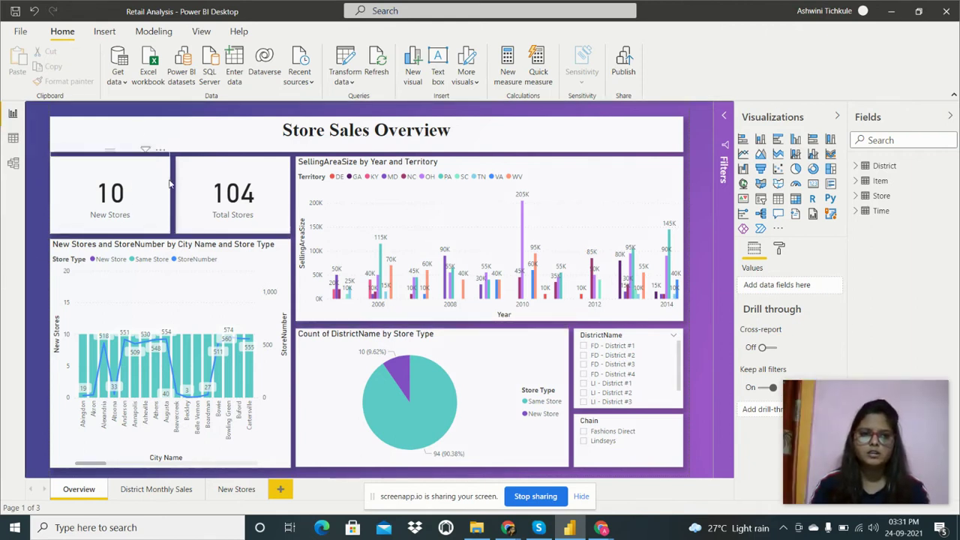
Inspect which Store table field the New Stores card uses, and deselect the card.
click(150, 220)
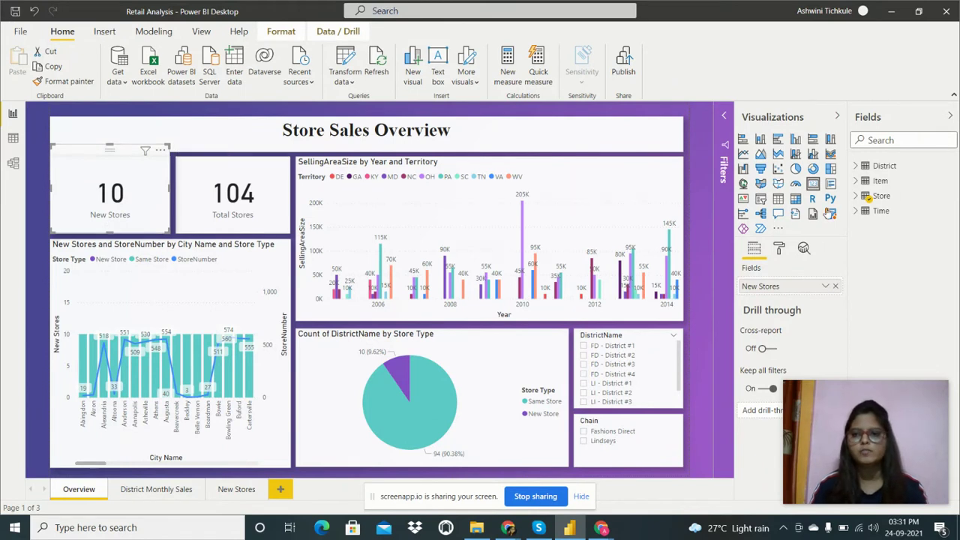
click(856, 197)
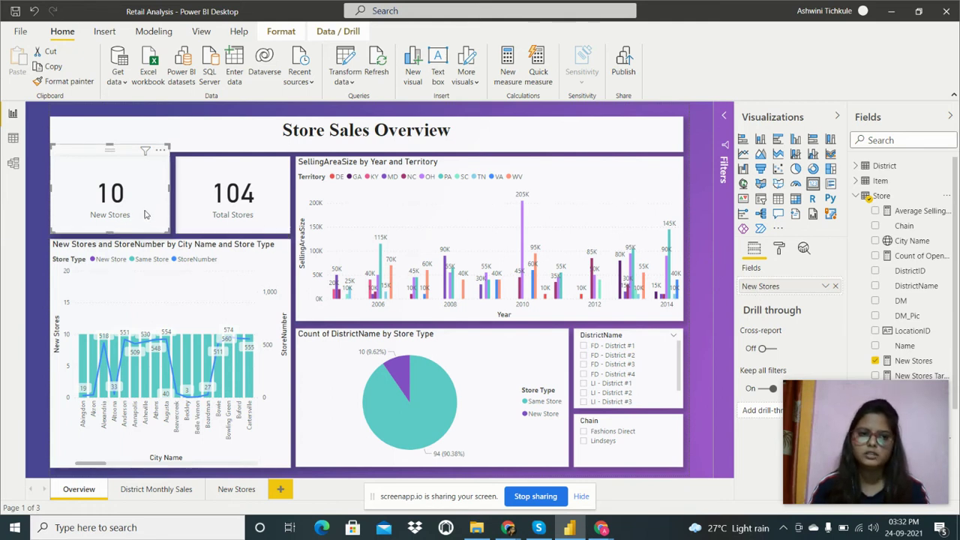
click(172, 197)
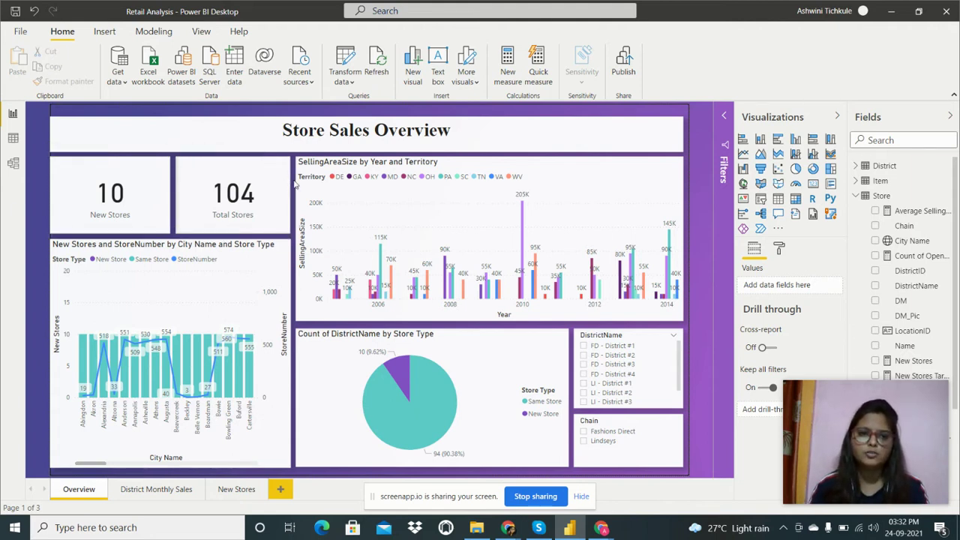
Select the Total Stores card and look through the Store table's fields for its source, collapsing the OpenDate hierarchy.
click(242, 211)
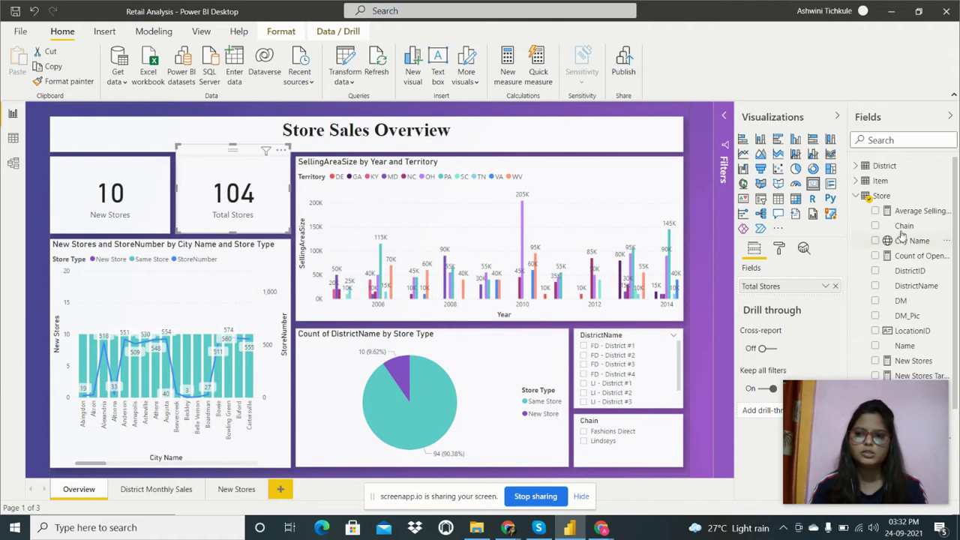
scroll(911, 248, down, 3)
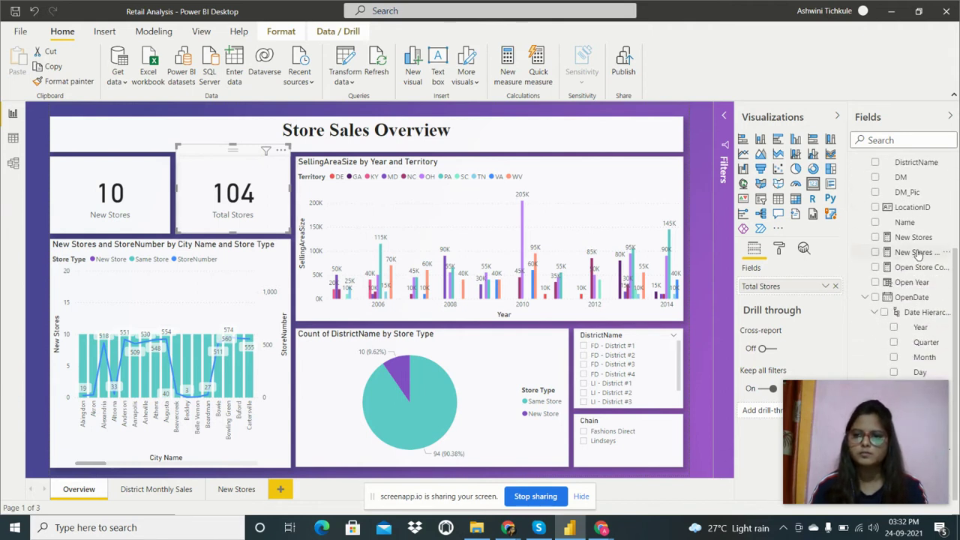
scroll(902, 266, up, 3)
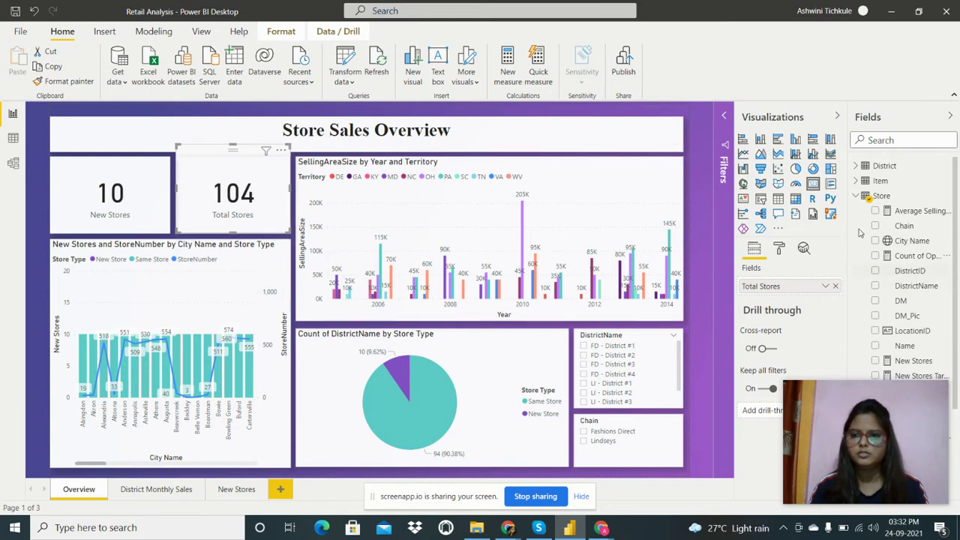
scroll(870, 255, down, 3)
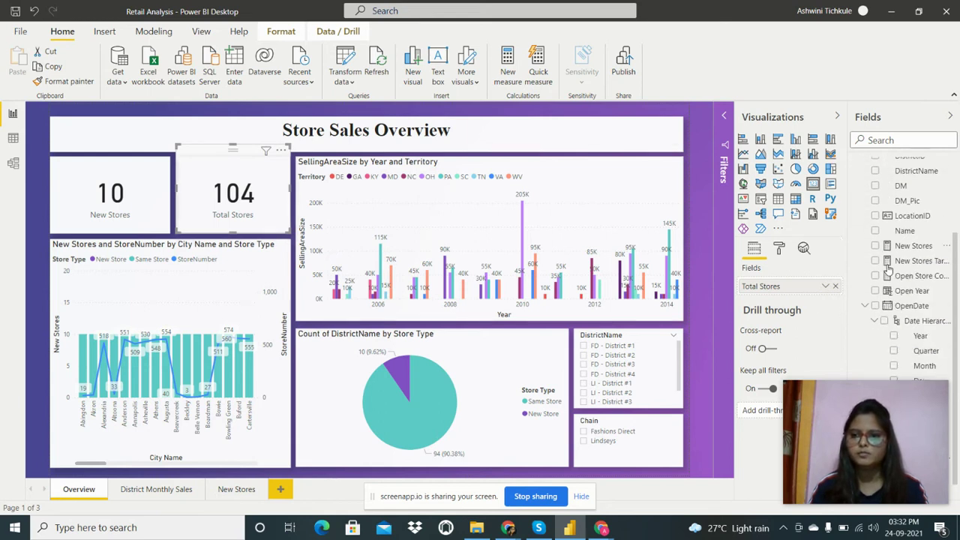
click(866, 298)
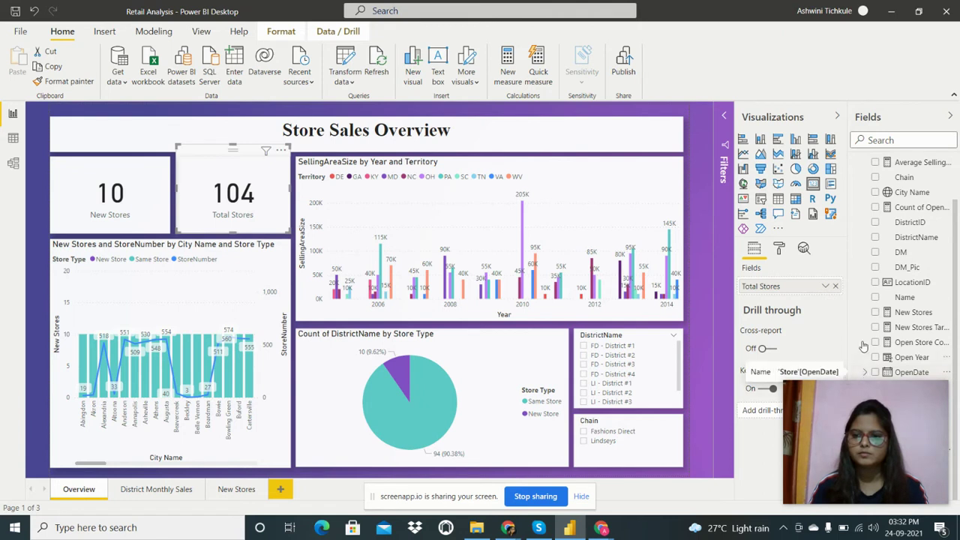
scroll(862, 346, up, 3)
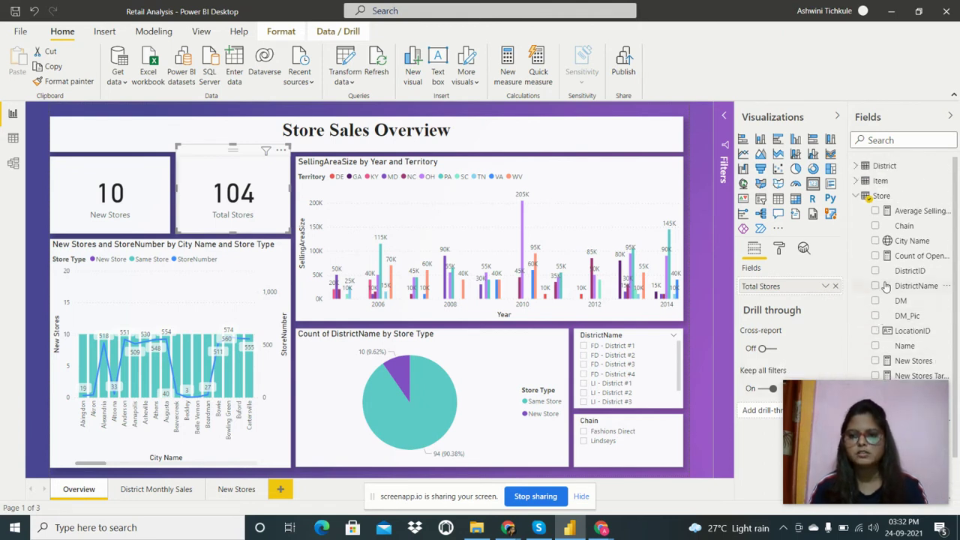
click(858, 196)
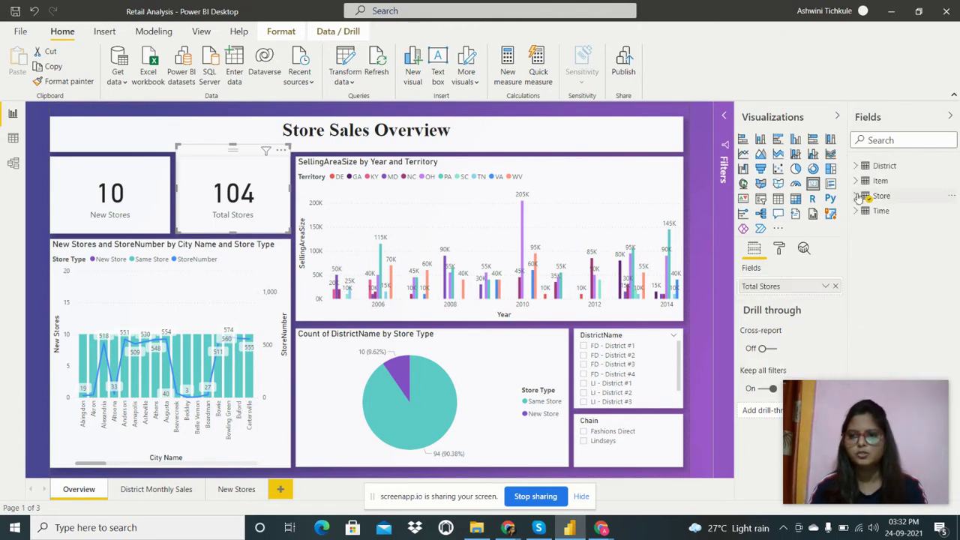
click(857, 196)
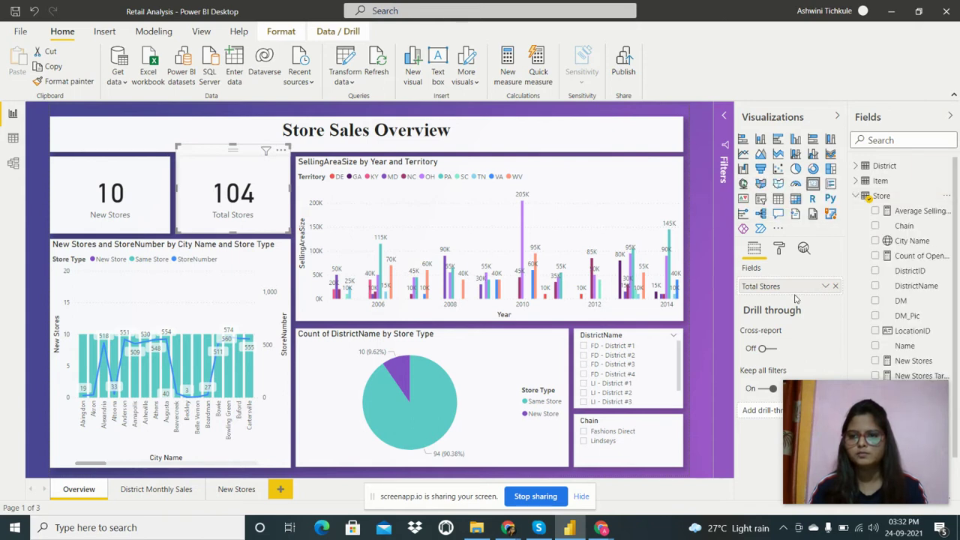
Display the DAX formula of the Total Stores measure in the Store table.
scroll(911, 281, down, 2)
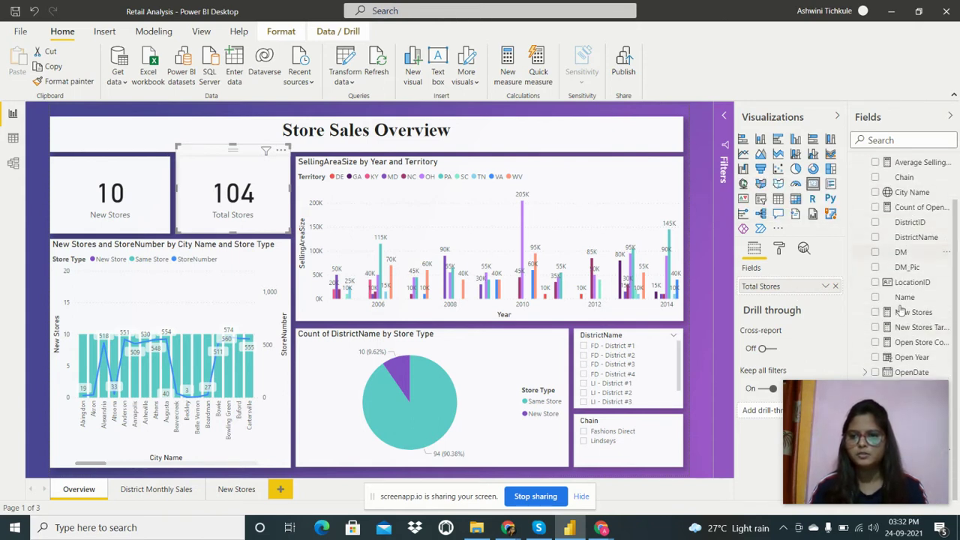
mouse_move(902, 391)
drag(901, 387, 785, 384)
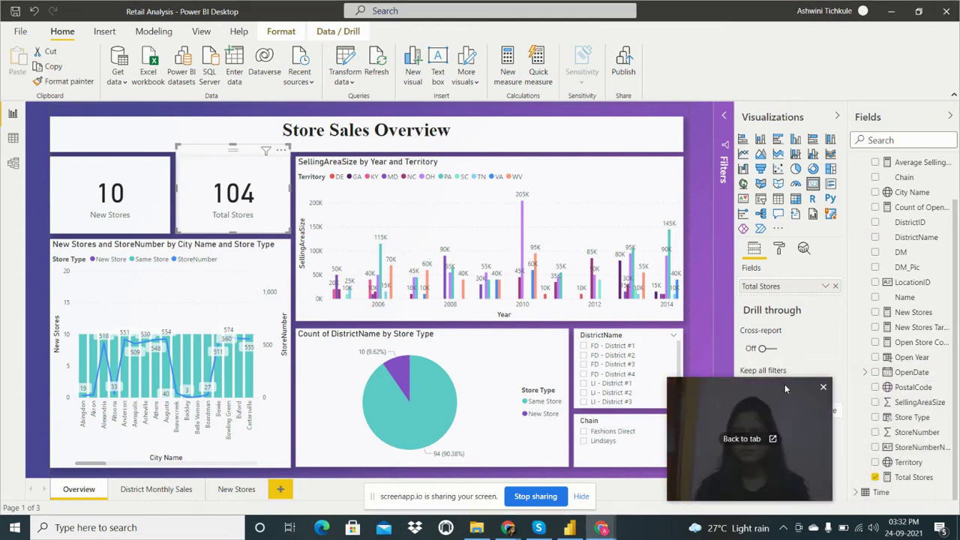
click(912, 478)
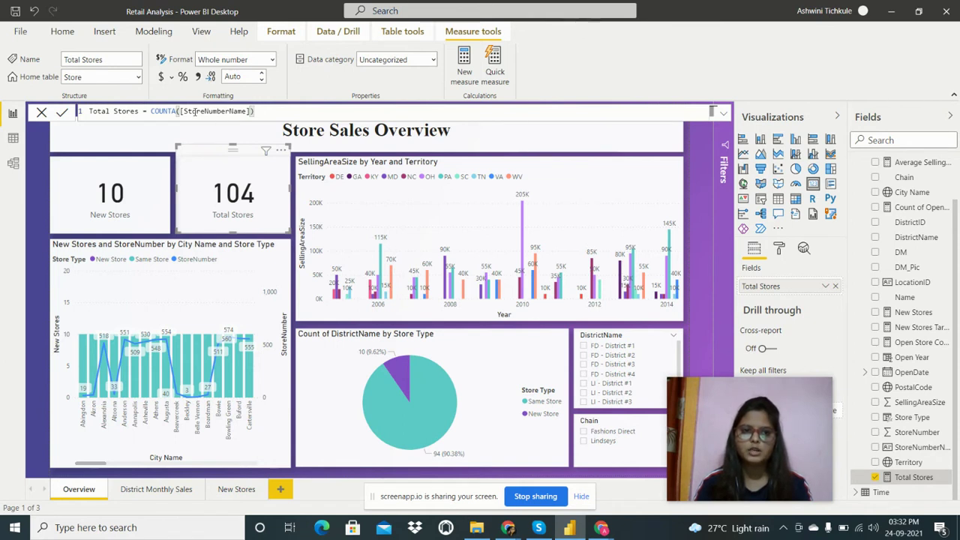
drag(693, 389, 816, 400)
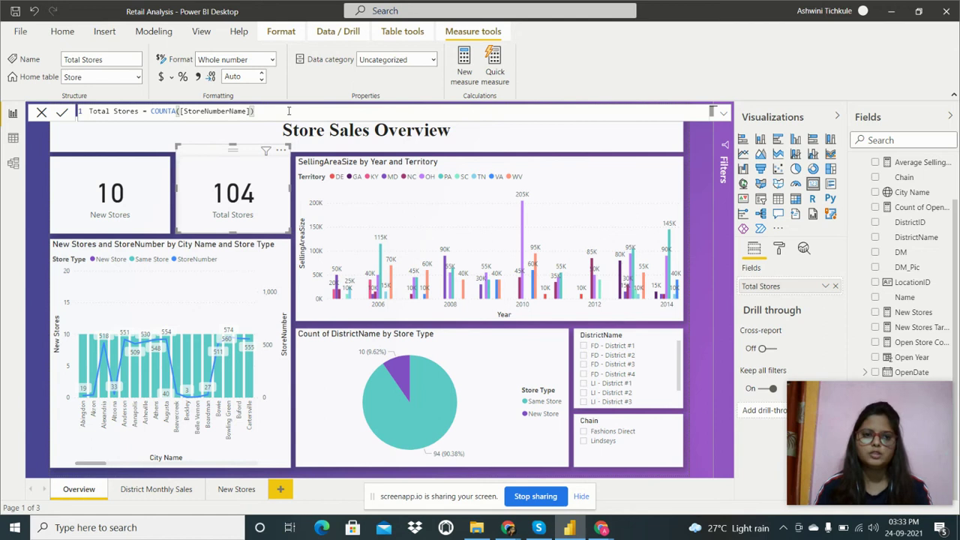
Select the SellingAreaSize by Year and Territory chart and show the data details of the KY column for 2005.
click(356, 216)
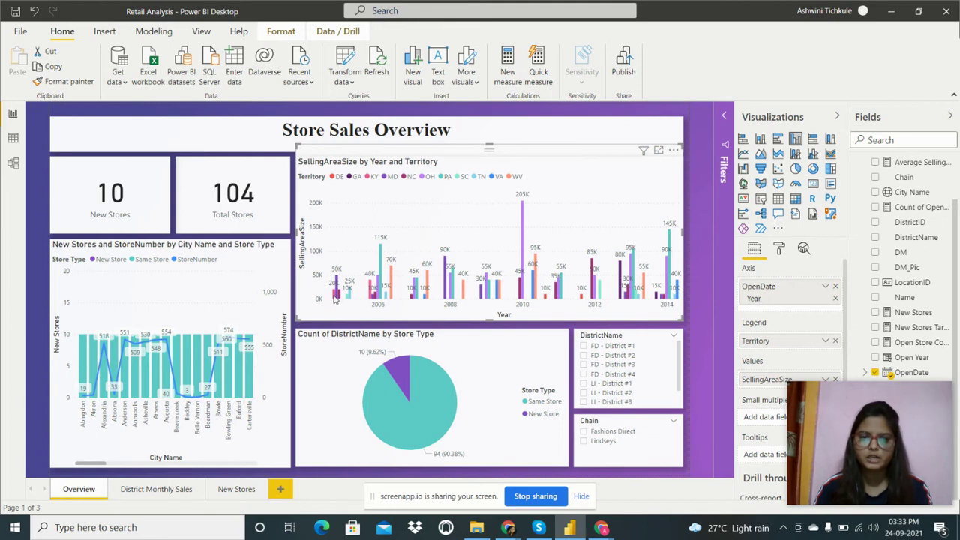
mouse_move(336, 298)
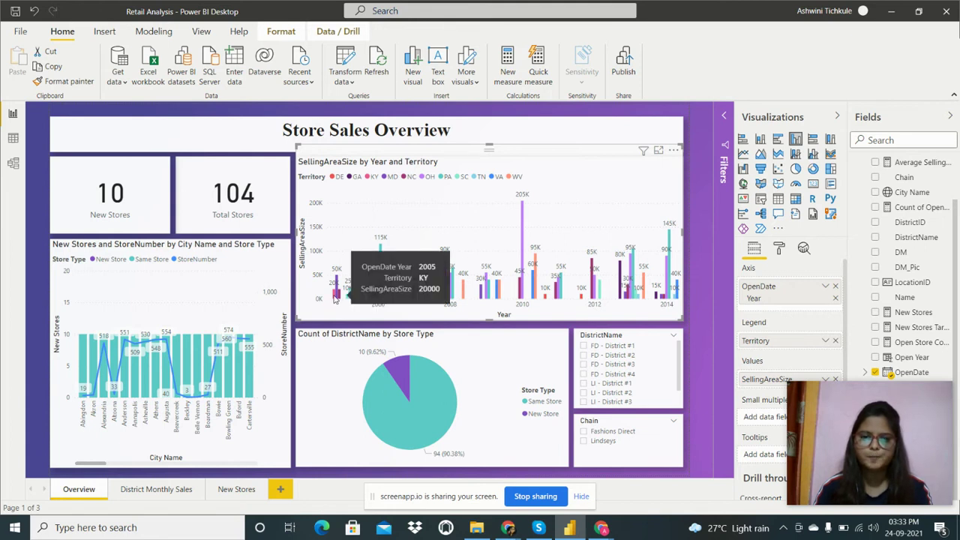
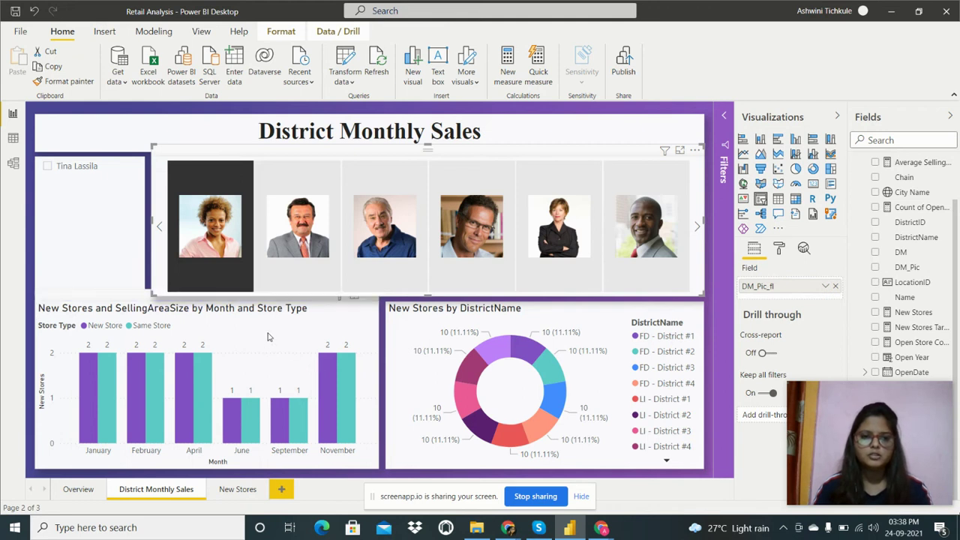
Examine the New Stores and SellingAreaSize by Month and Store Type chart, filtering the page by the second manager photo and clearing that filter.
click(149, 341)
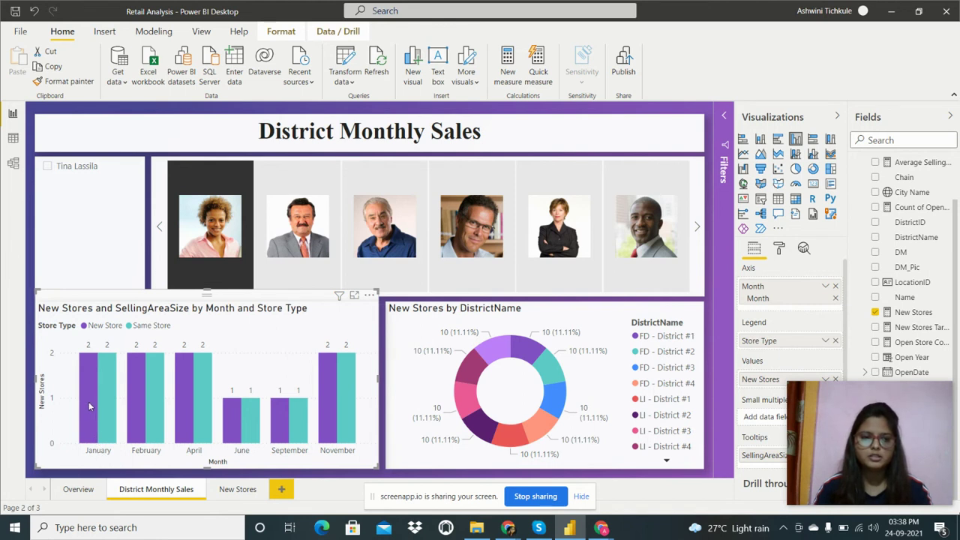
mouse_move(88, 402)
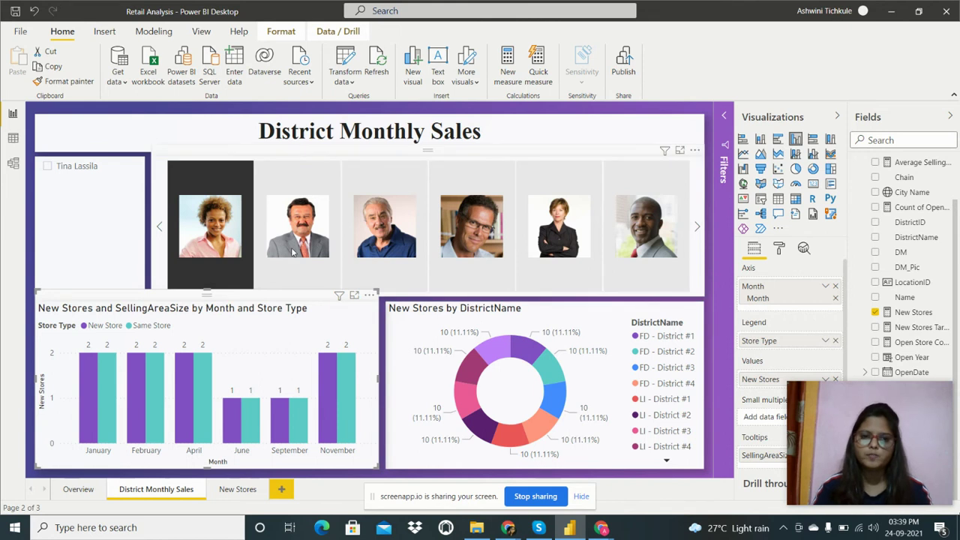
click(307, 274)
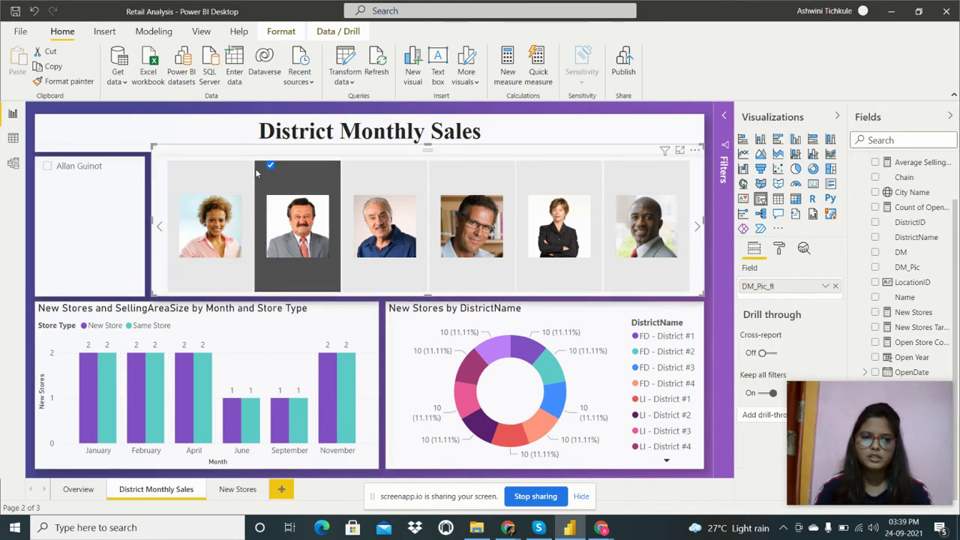
click(325, 279)
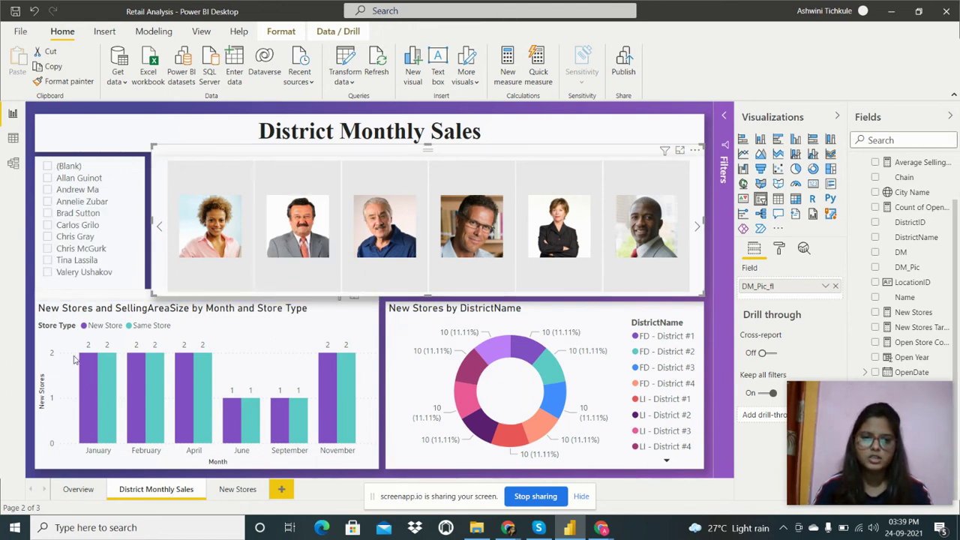
click(274, 326)
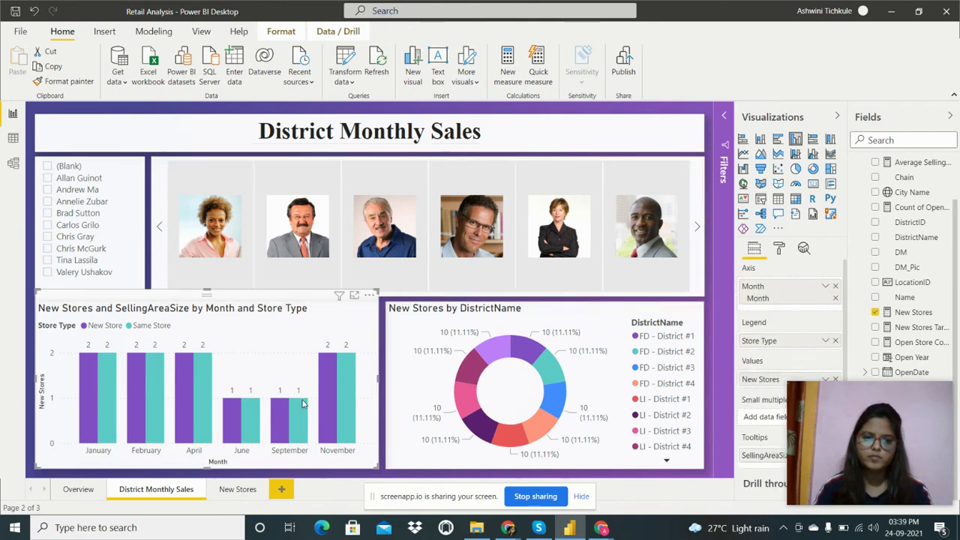
Filter the District Monthly Sales page by each of the third to sixth manager photos in turn, and clear the filter.
click(401, 227)
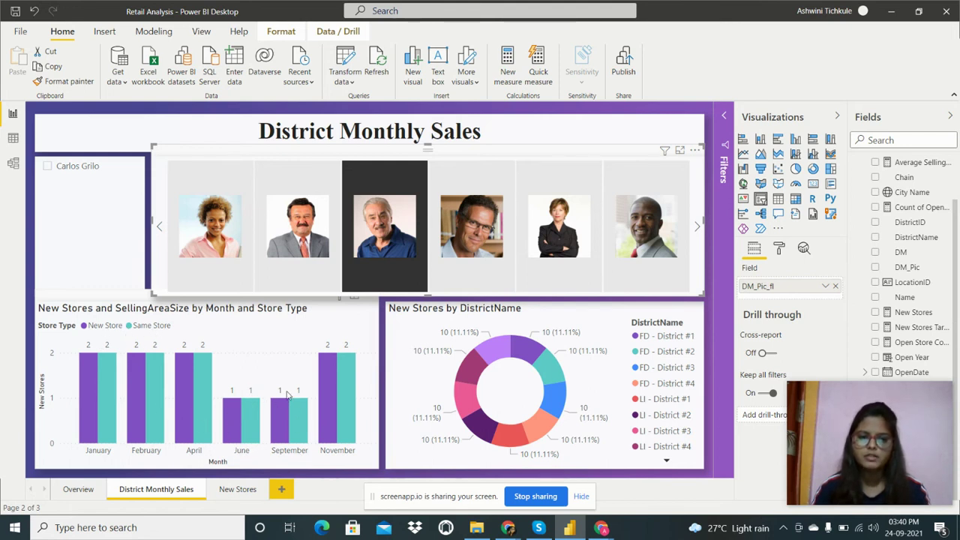
click(495, 247)
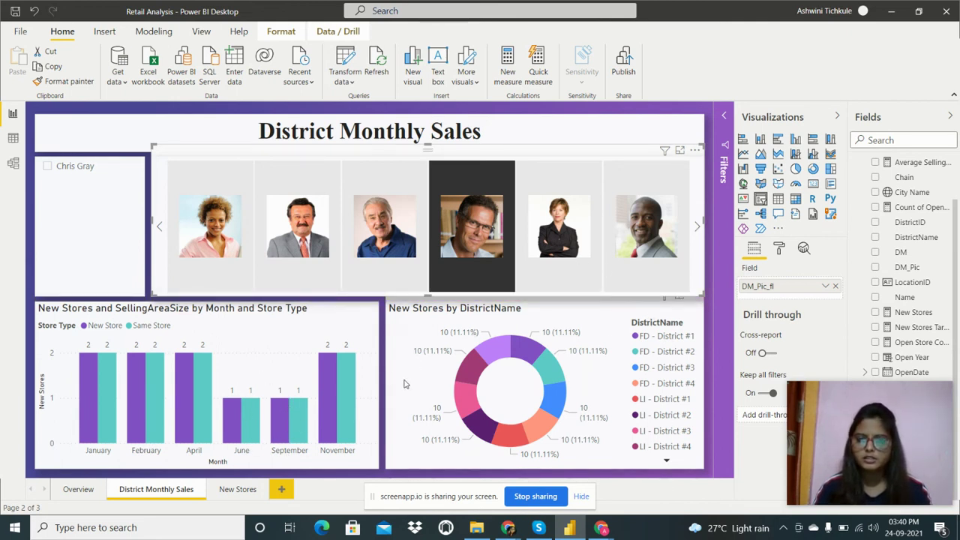
click(561, 237)
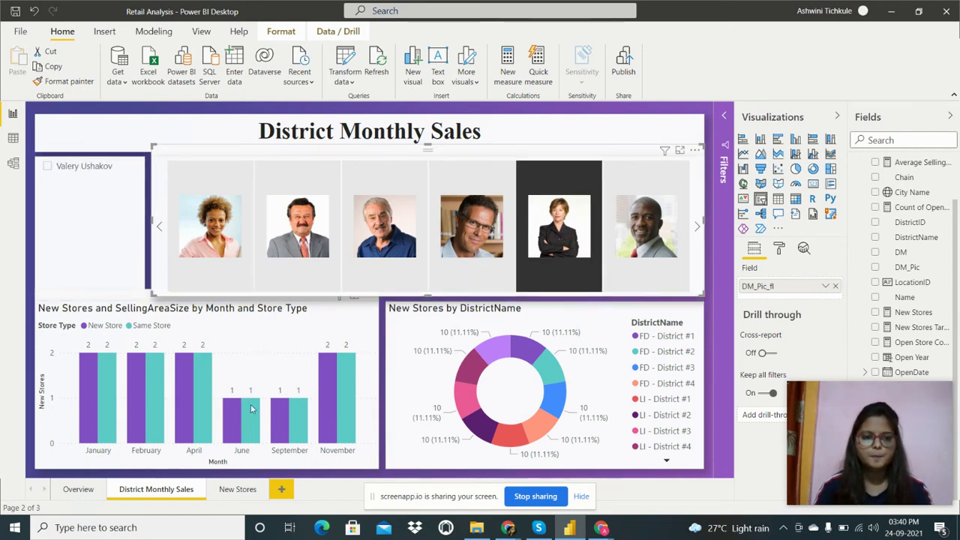
click(639, 230)
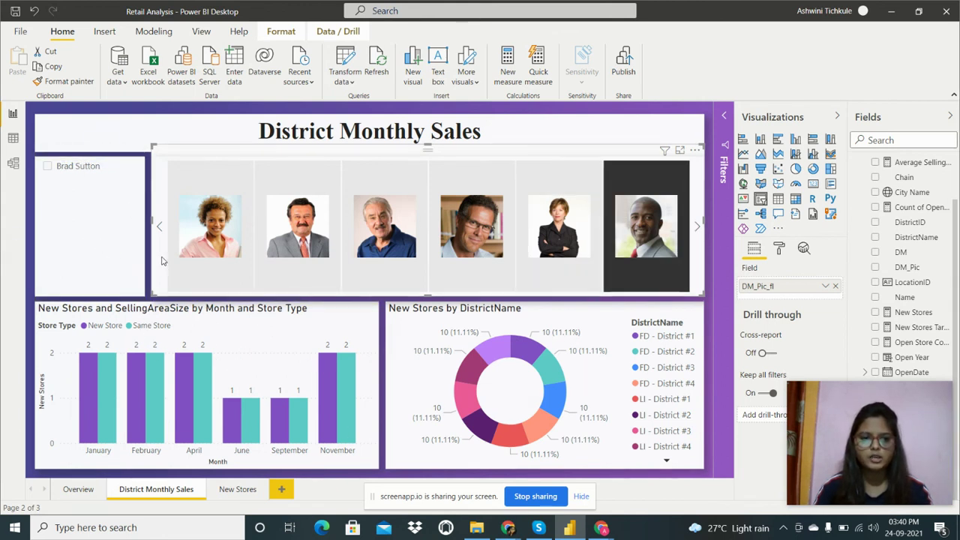
click(50, 167)
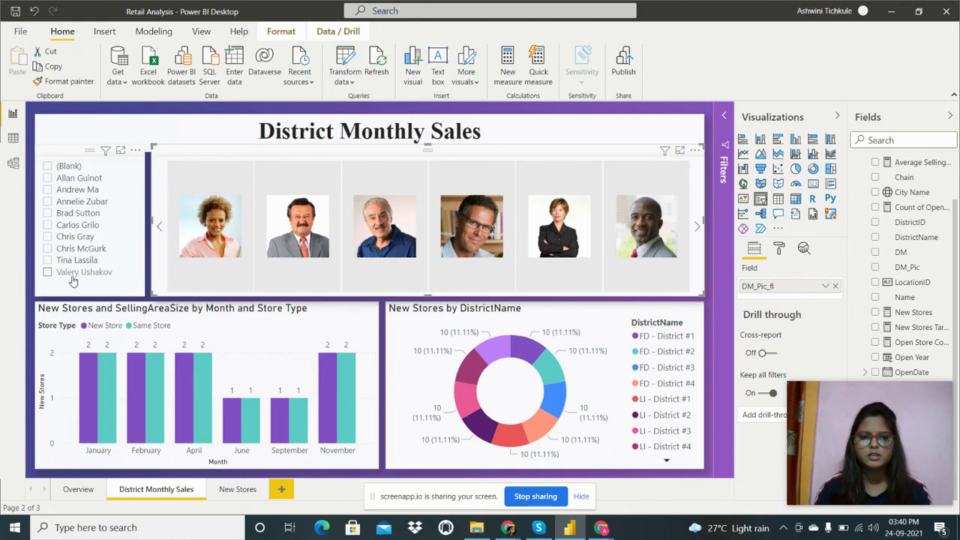
click(711, 209)
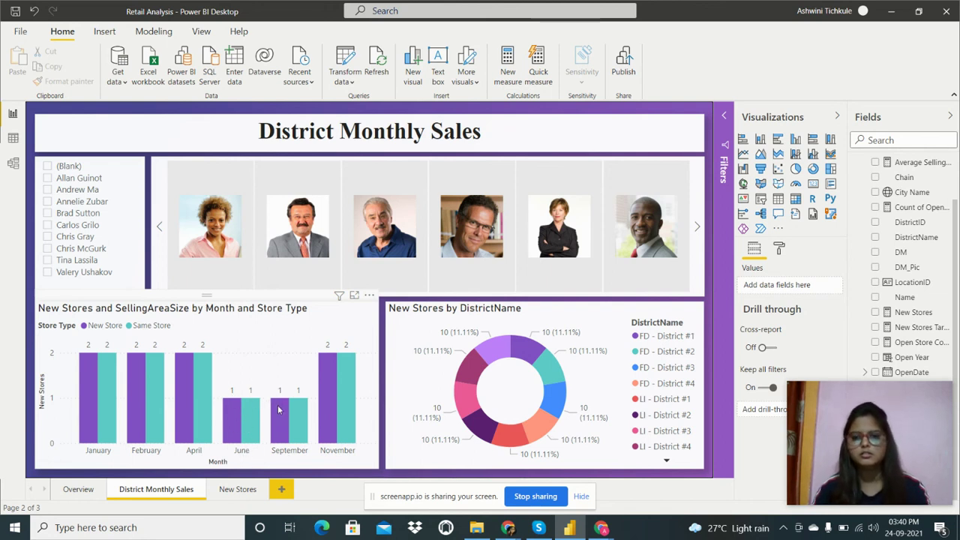
Open the New Stores report page and try the Monroeville filter in the City Name slicer, clearing it again.
click(225, 492)
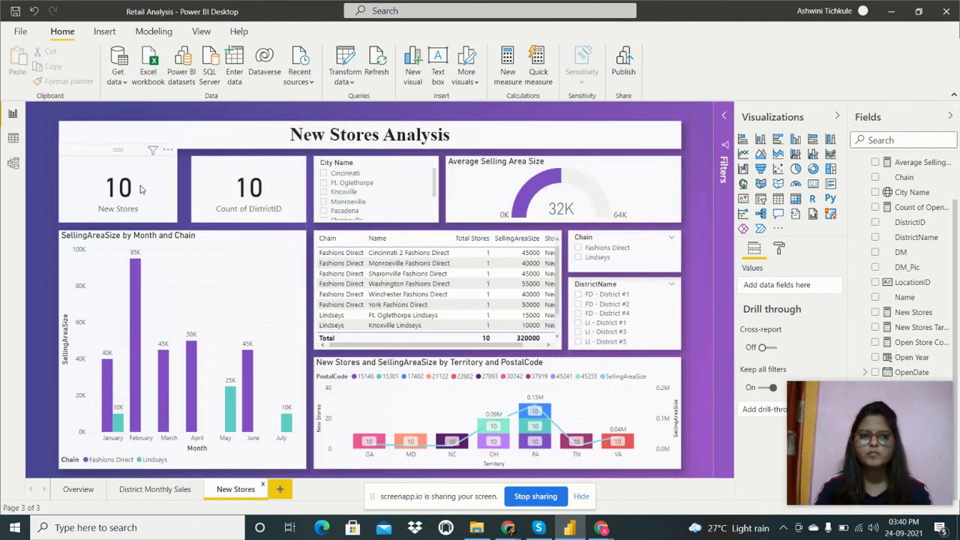
click(181, 191)
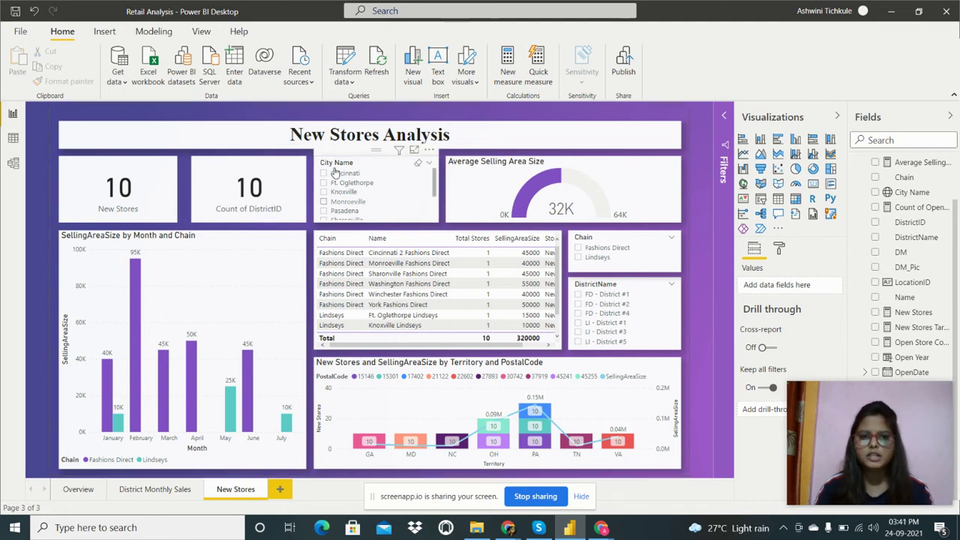
click(324, 201)
click(324, 201)
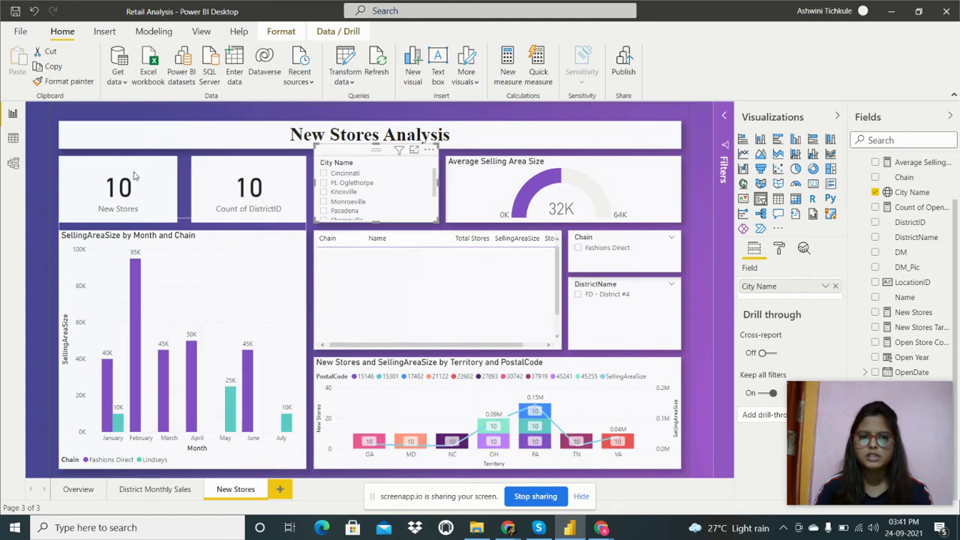
Select the Average Selling Area Size gauge and examine the DAX formula of its measure in the Store table.
click(499, 186)
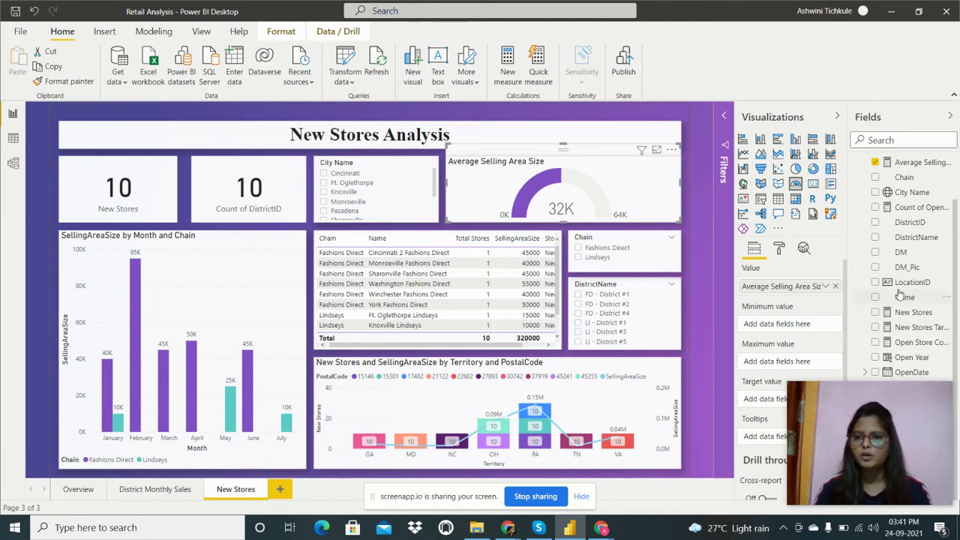
scroll(903, 281, up, 2)
click(909, 211)
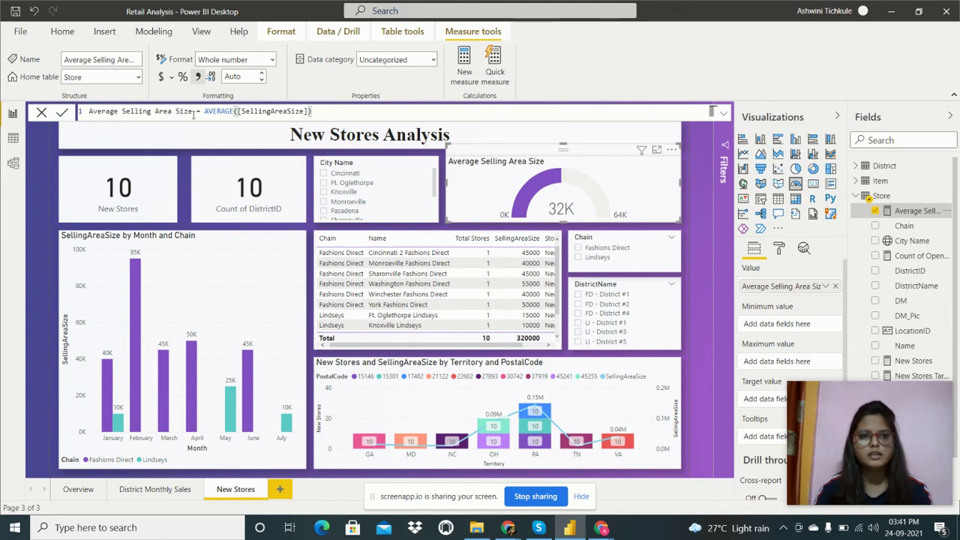
click(237, 111)
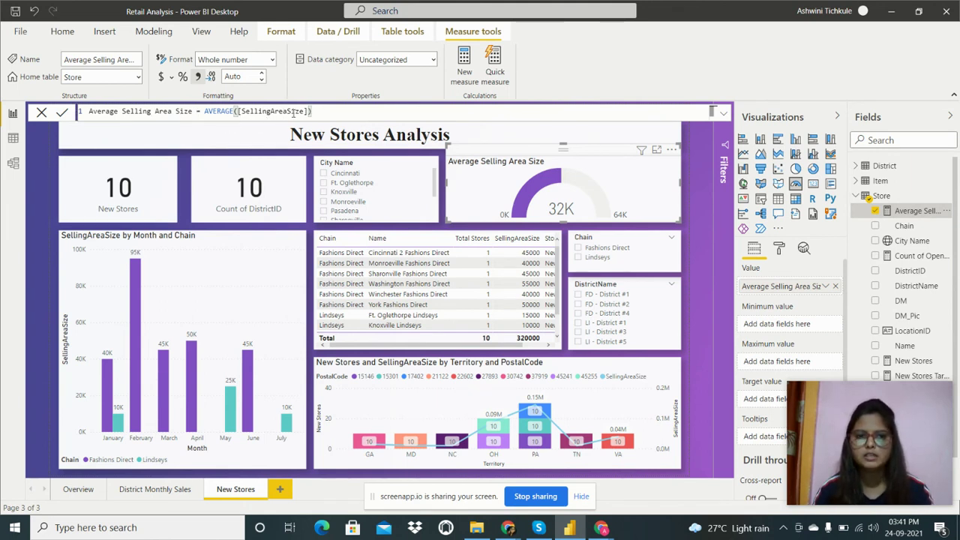
click(315, 111)
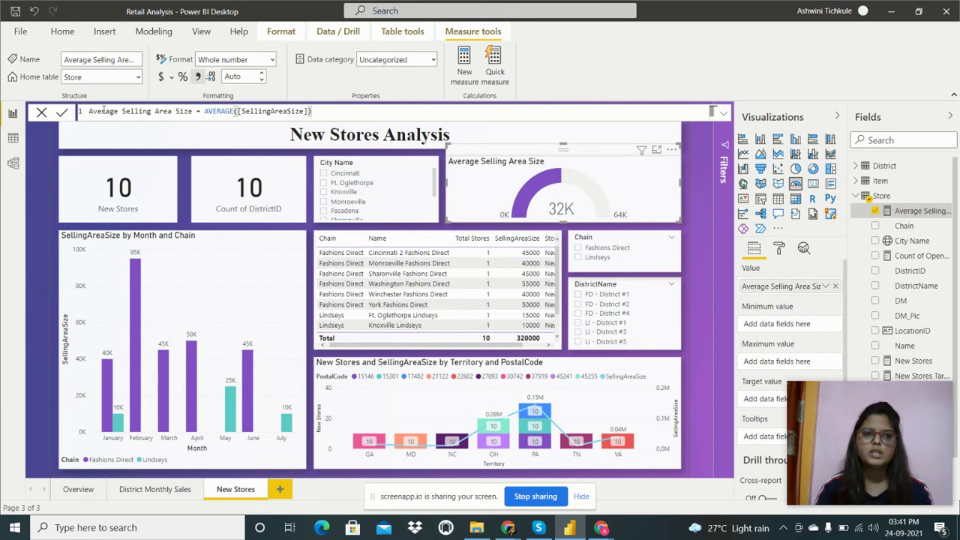
double_click(219, 111)
click(313, 113)
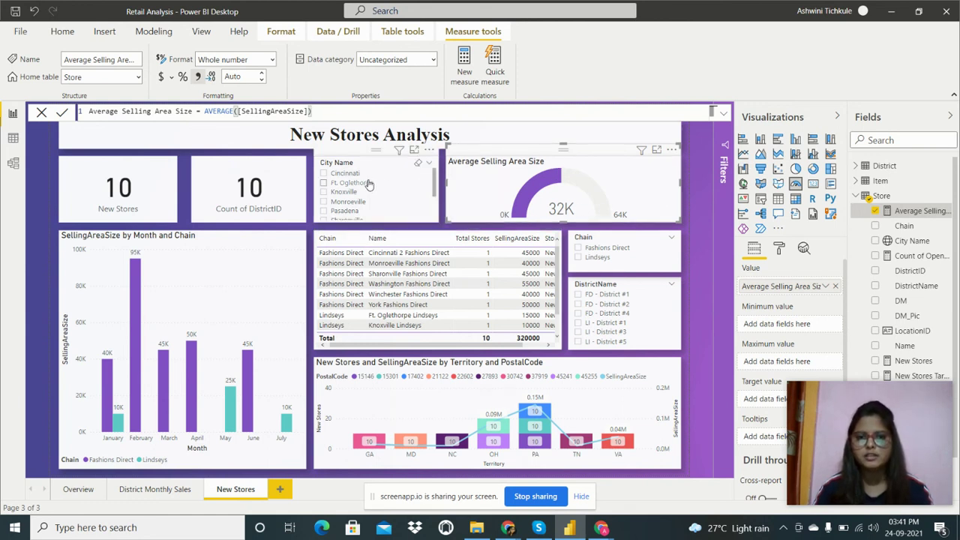
Filter the New Stores page to Cincinnati to view its figures, and clear the city filter.
click(324, 174)
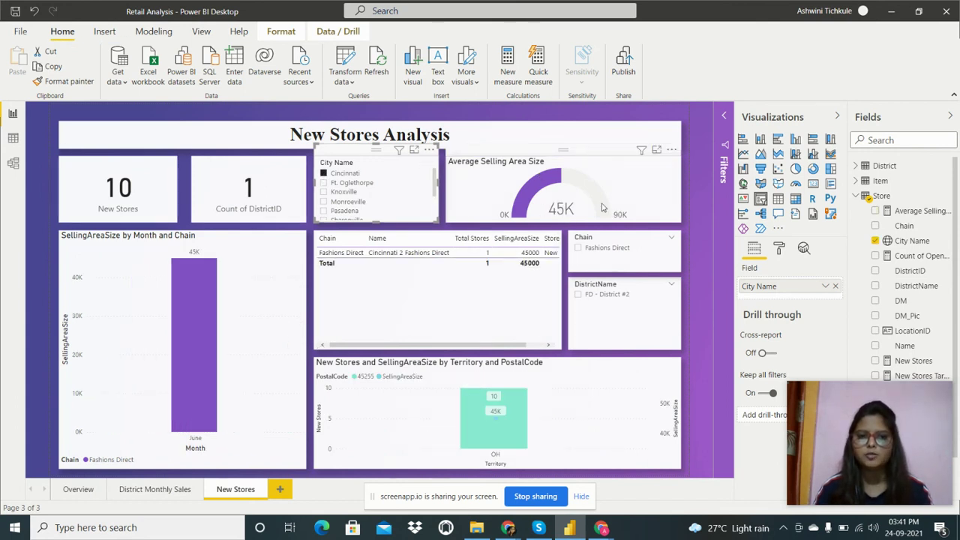
click(323, 174)
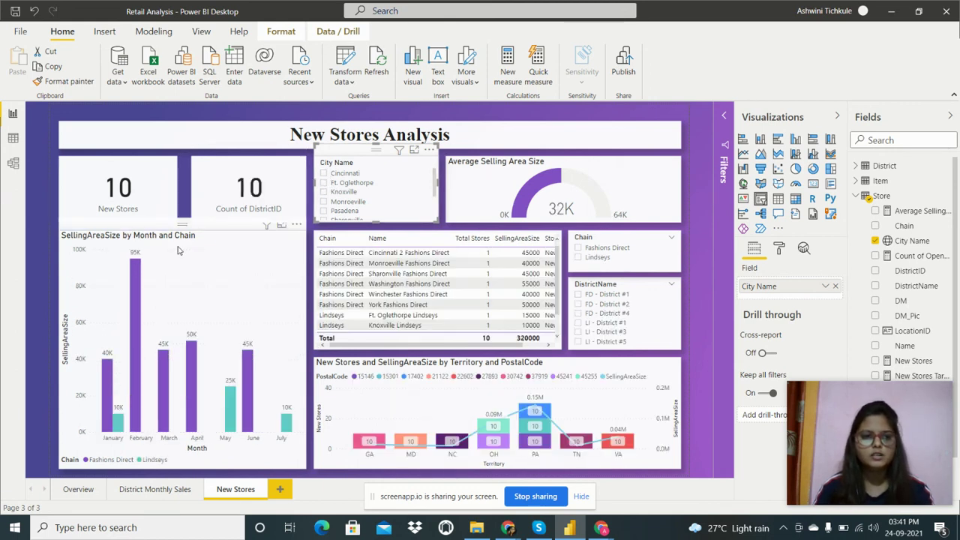
Select the SellingAreaSize by Month and Chain chart and show the data details of its July, June and February columns.
click(256, 246)
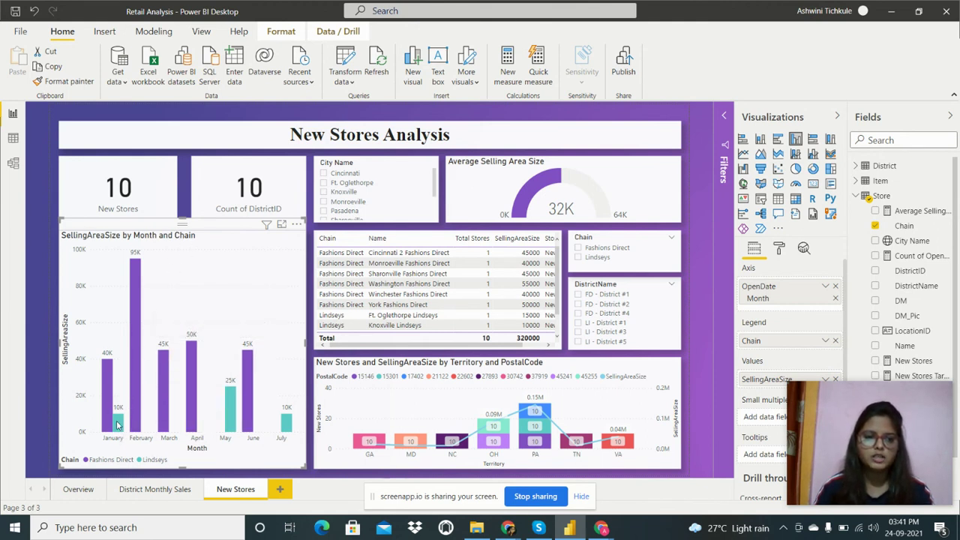
mouse_move(117, 425)
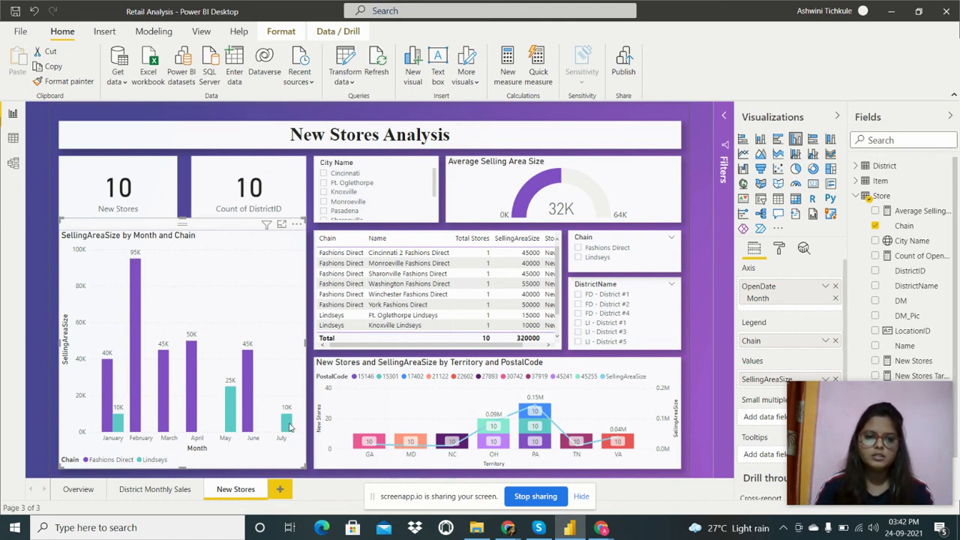
mouse_move(290, 424)
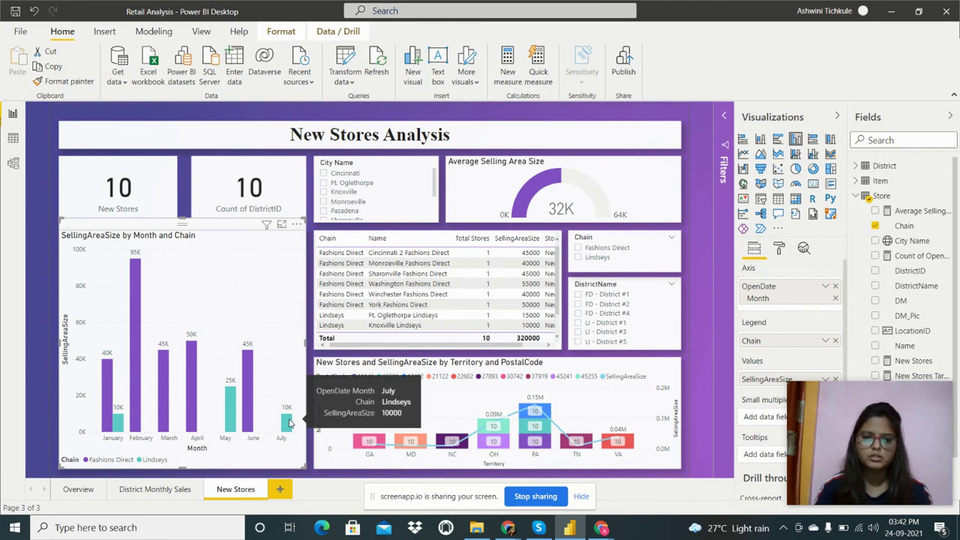
mouse_move(249, 383)
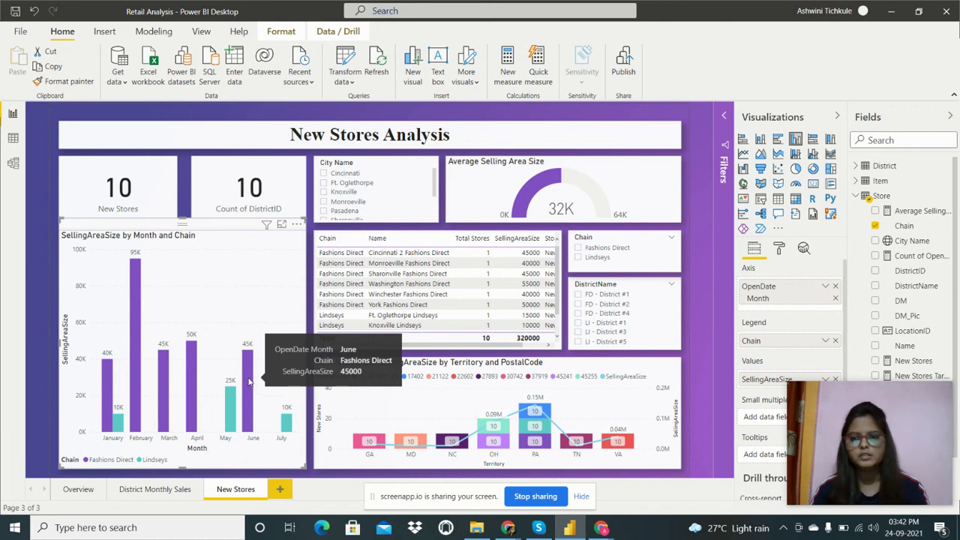
mouse_move(135, 271)
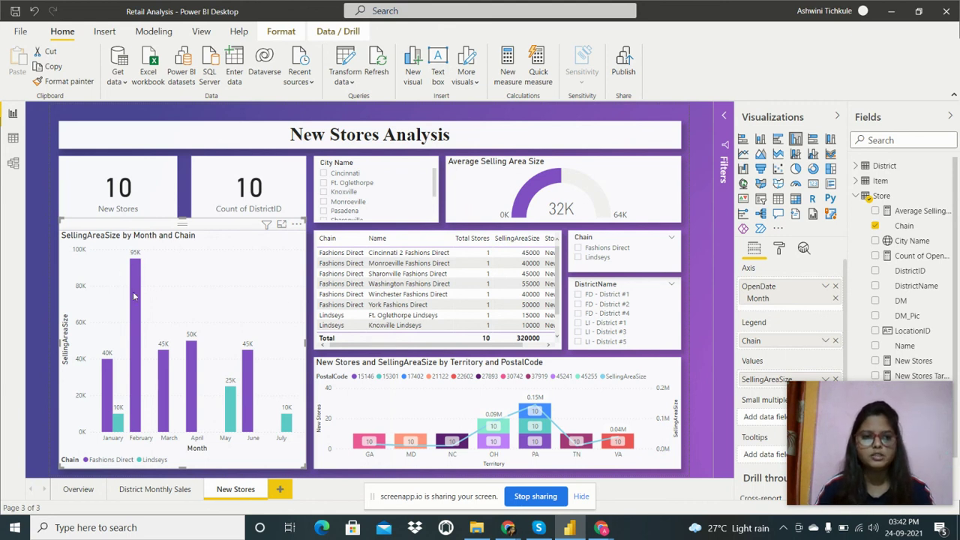
mouse_move(134, 296)
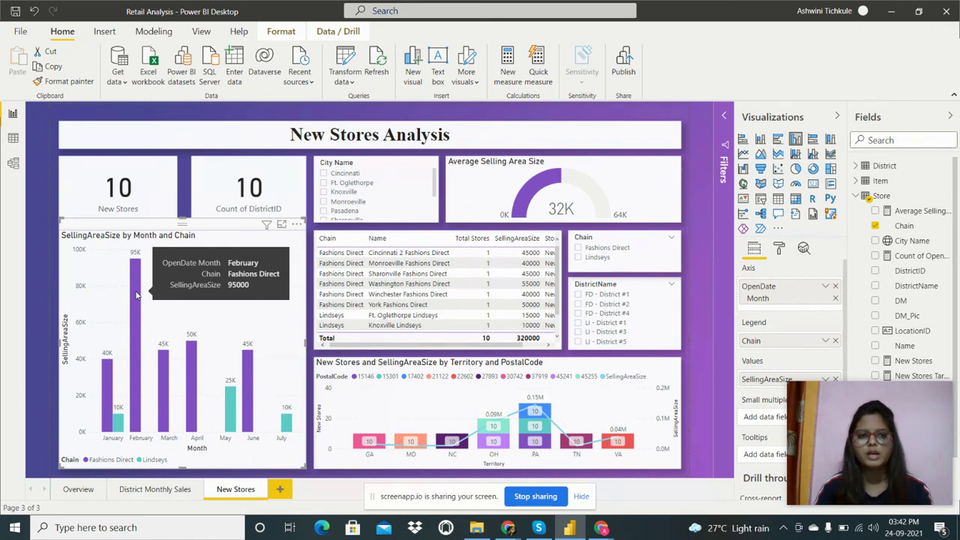
Select the store table and look through all its columns and rows, including Store Type.
click(341, 341)
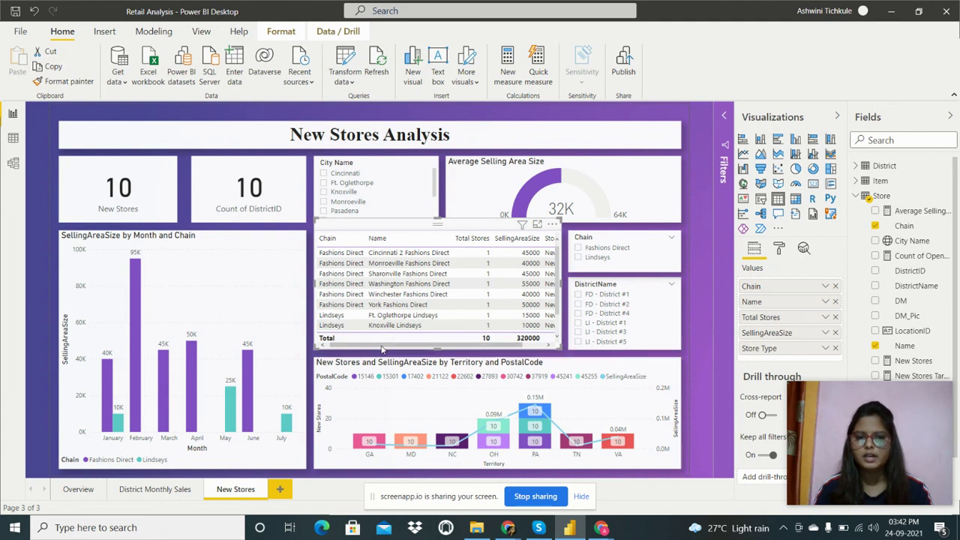
drag(391, 345, 410, 346)
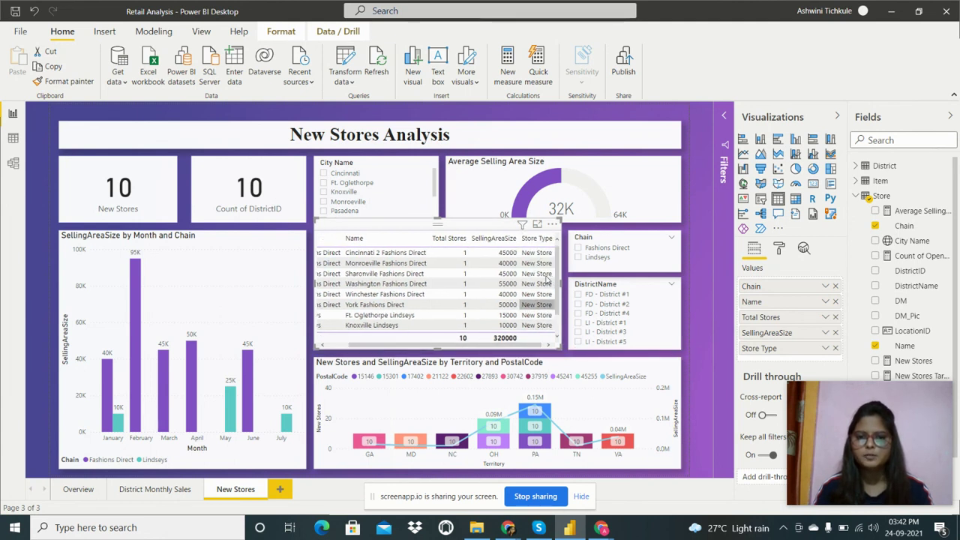
scroll(547, 293, down, 1)
scroll(547, 292, down, 1)
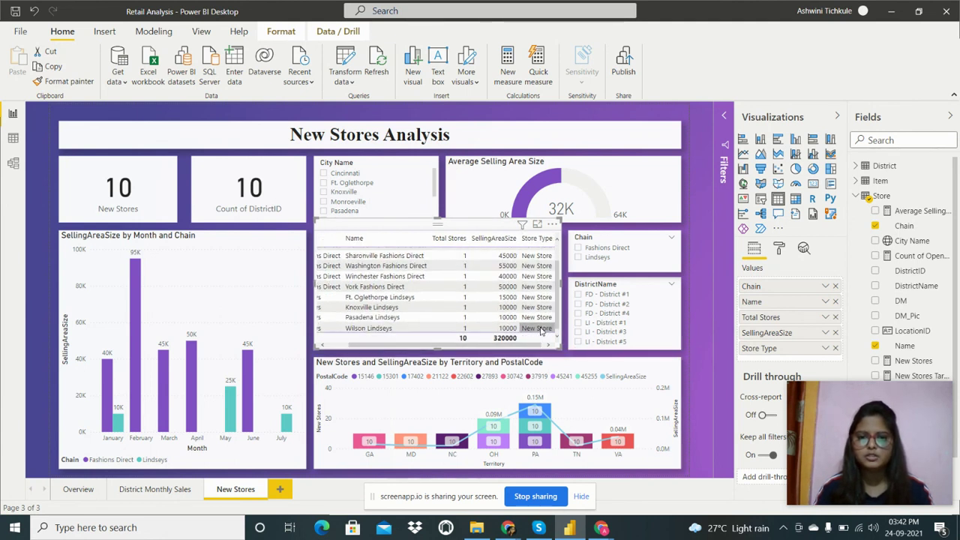
scroll(356, 299, up, 1)
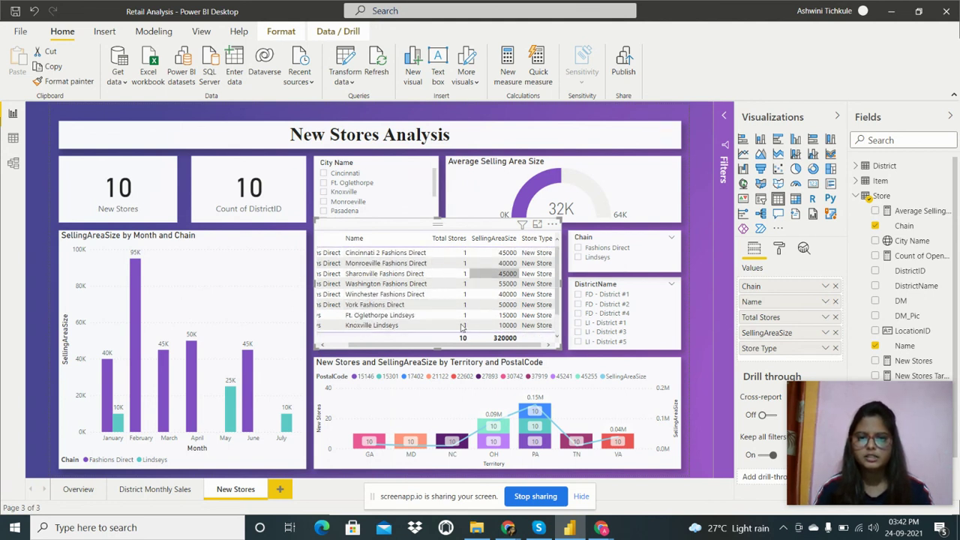
Filter the New Stores page to the Lindseys chain to view its figures, and clear that chain selection.
click(598, 258)
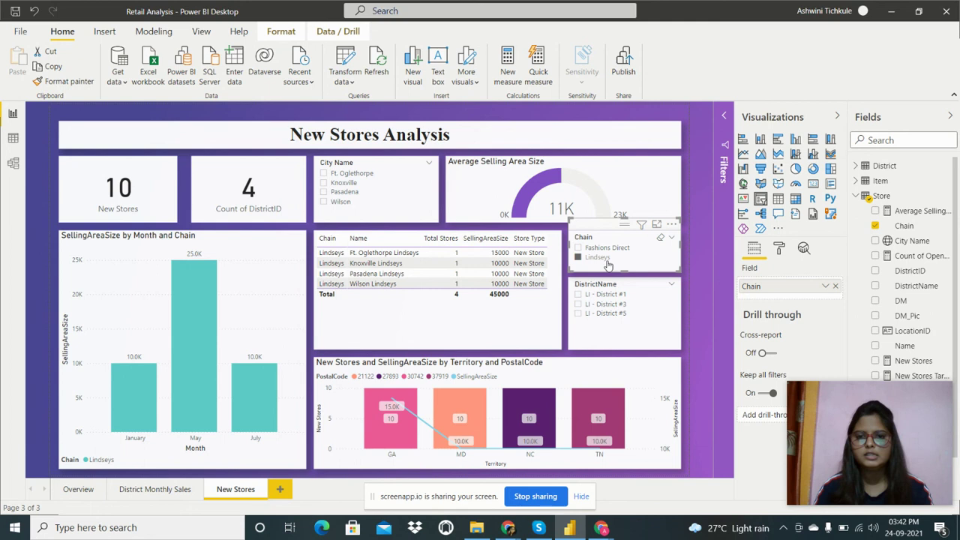
click(577, 257)
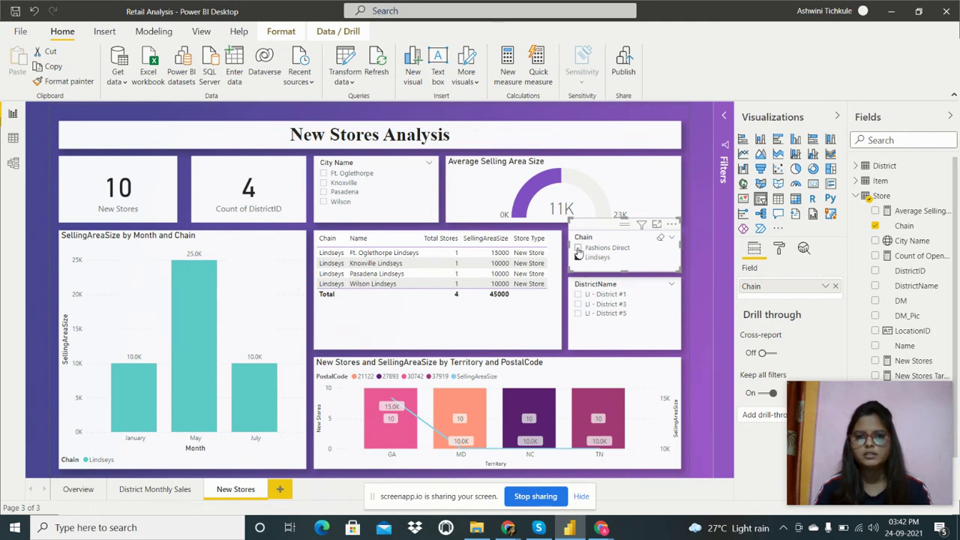
click(578, 258)
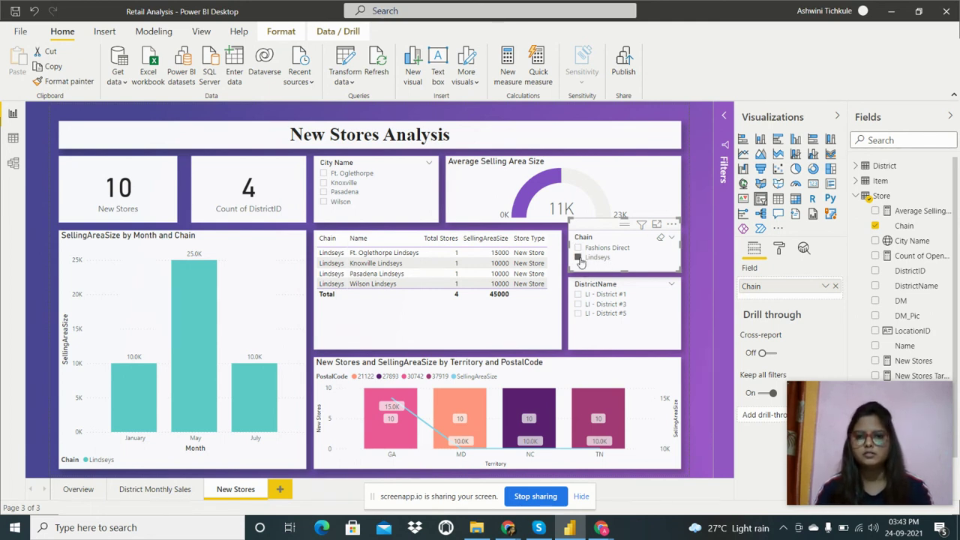
click(578, 258)
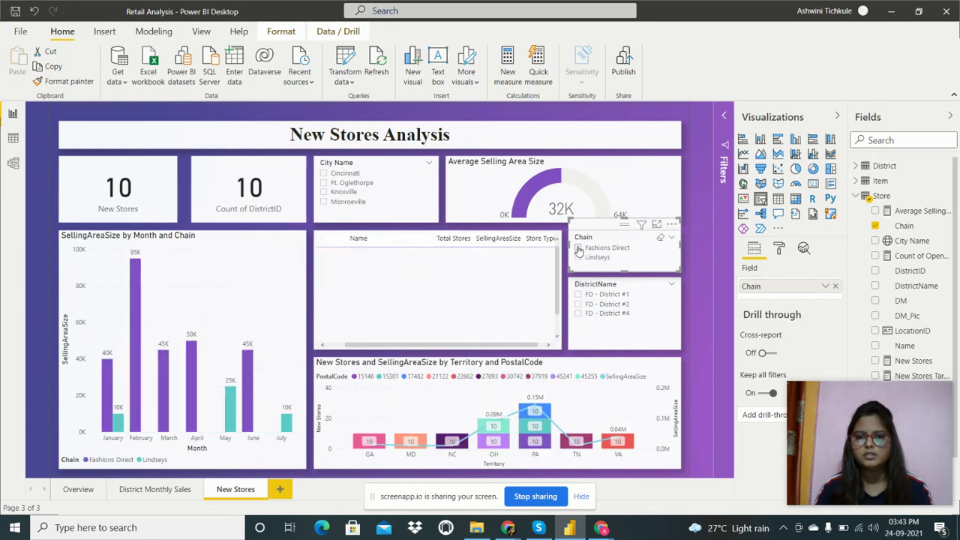
Filter the New Stores page to the Fashions Direct chain to view its figures, and clear that chain selection.
click(579, 248)
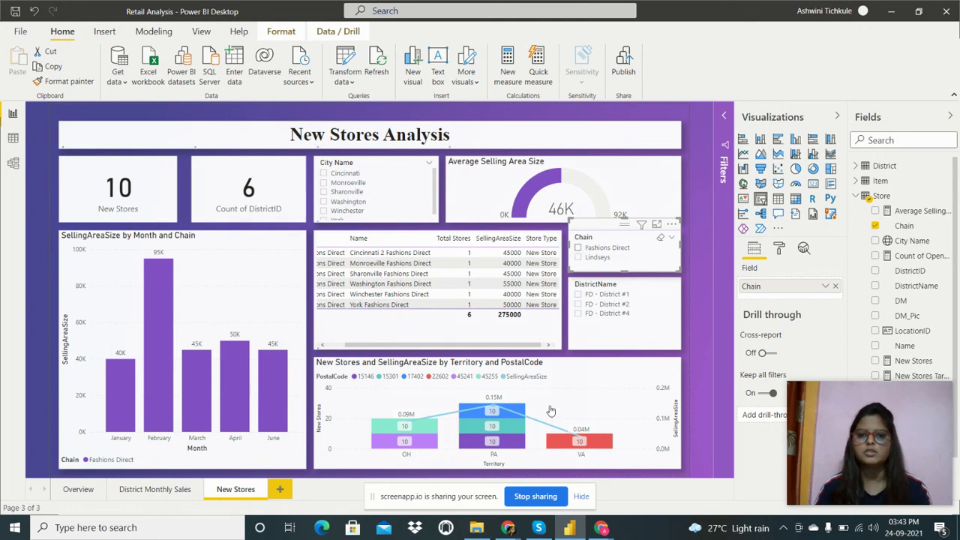
click(578, 248)
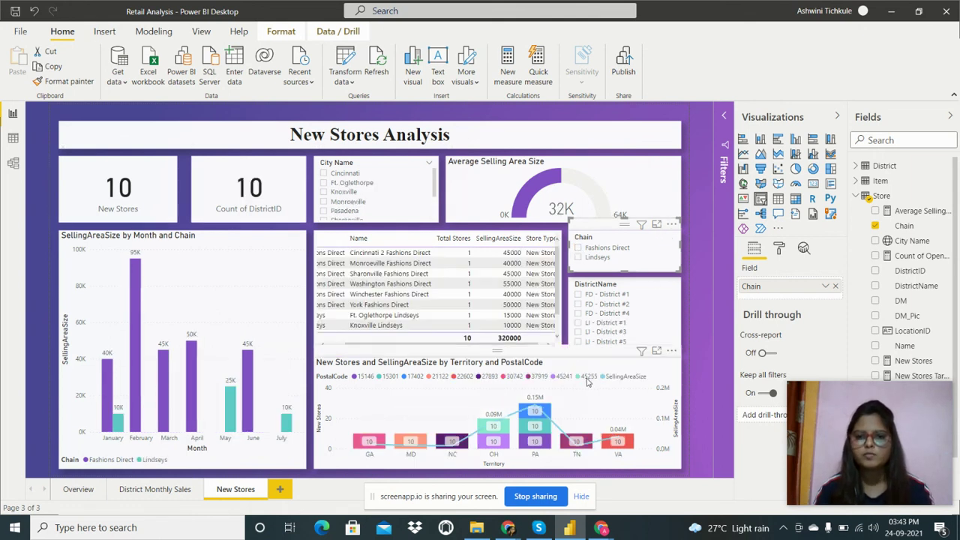
Select the New Stores and SellingAreaSize by Territory and PostalCode chart, and filter the page to FD - District #1, #2 and #4 in turn.
click(342, 381)
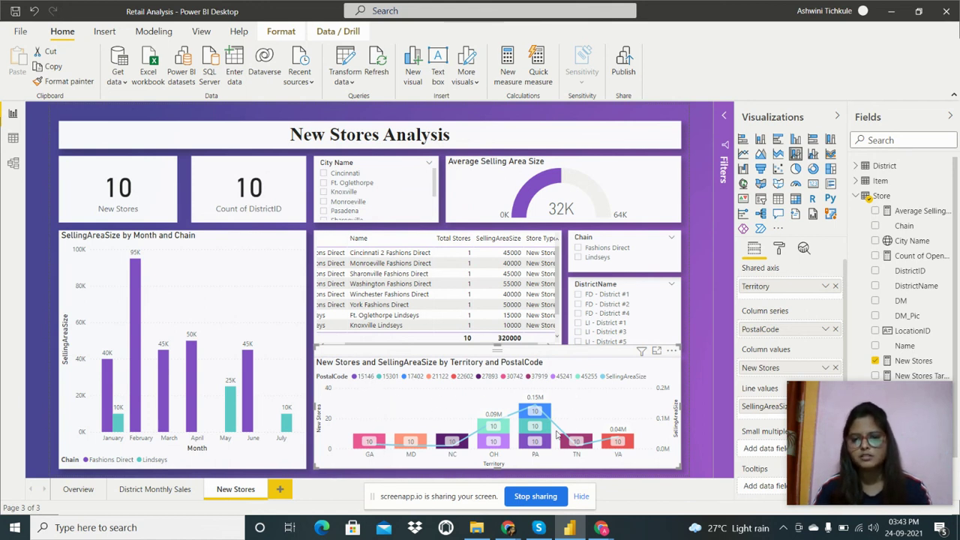
click(578, 295)
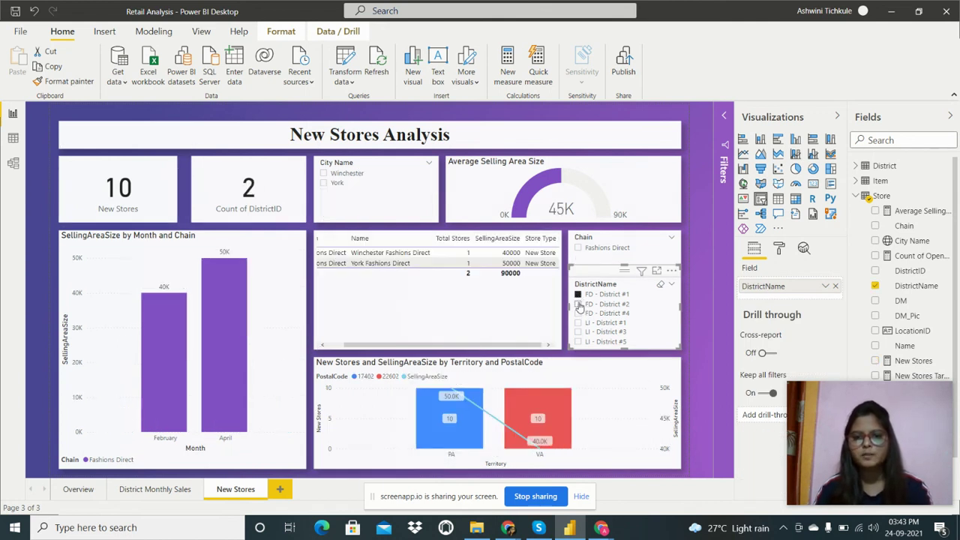
click(579, 304)
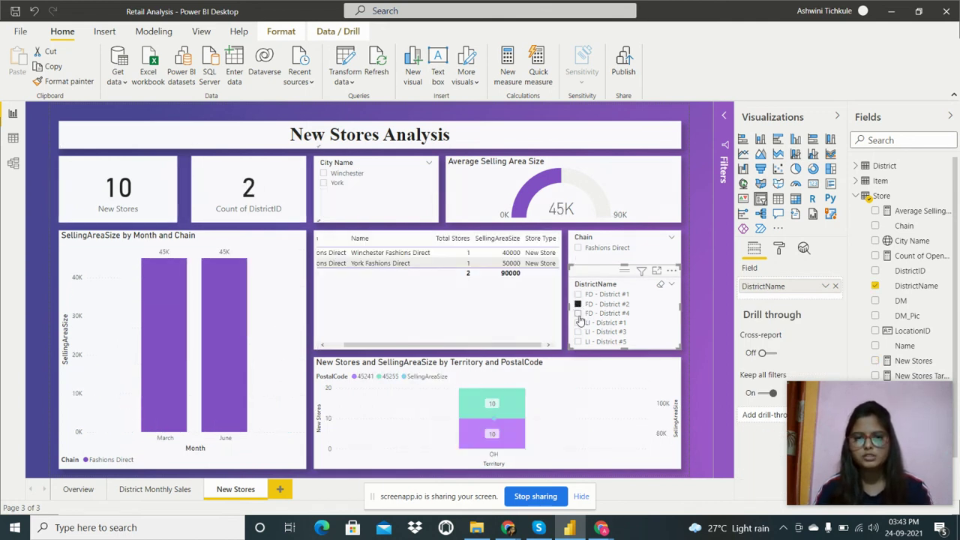
View the New Stores page filtered to FD - District #1 combined with the Fashions Direct chain, and clear both slicer selections.
click(578, 294)
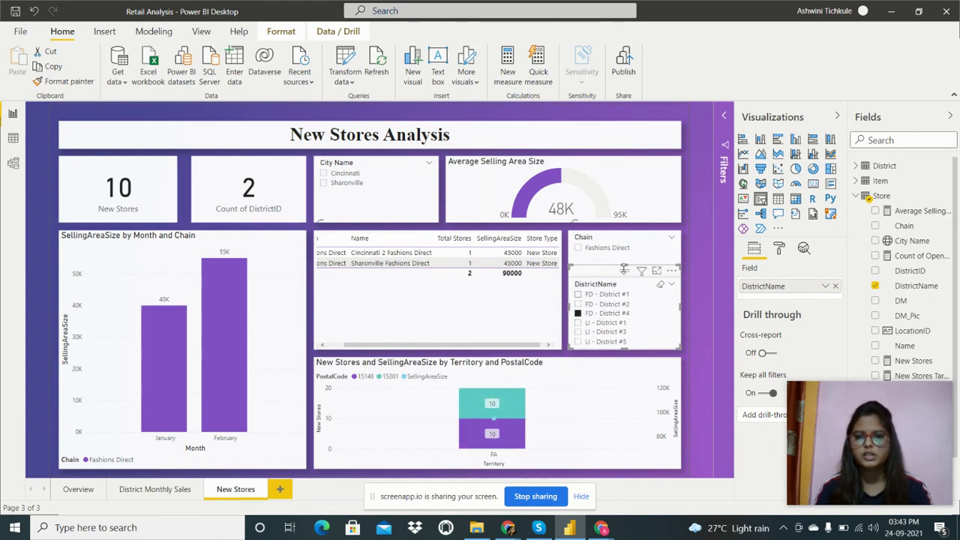
click(578, 249)
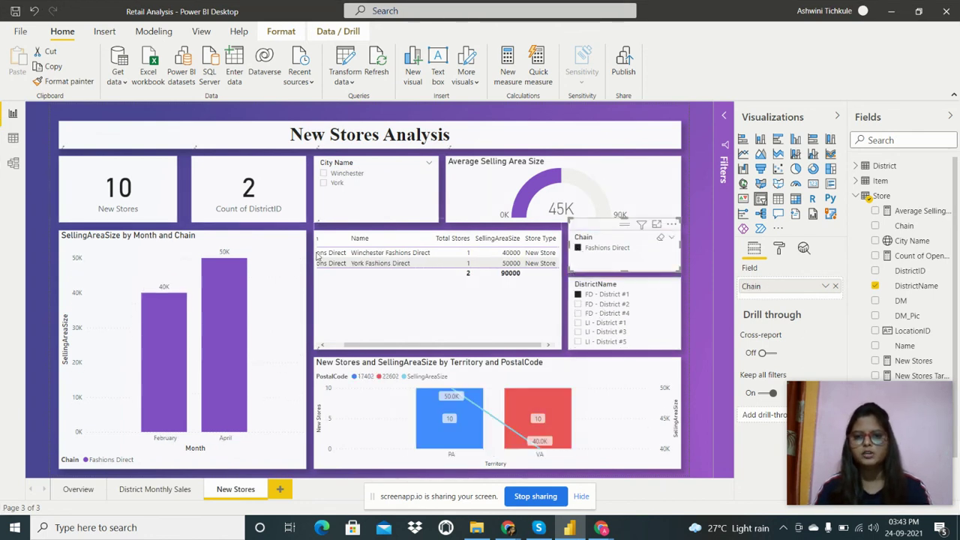
click(577, 249)
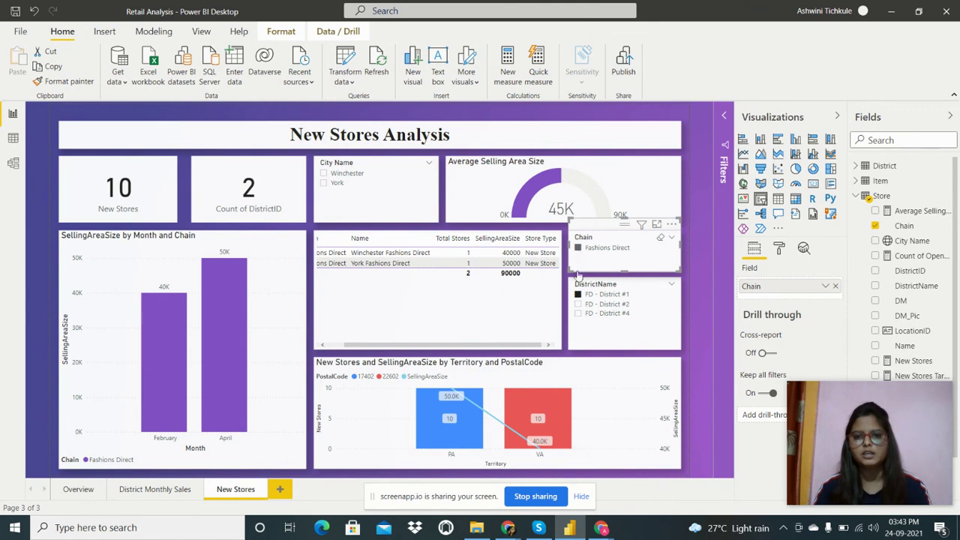
click(577, 295)
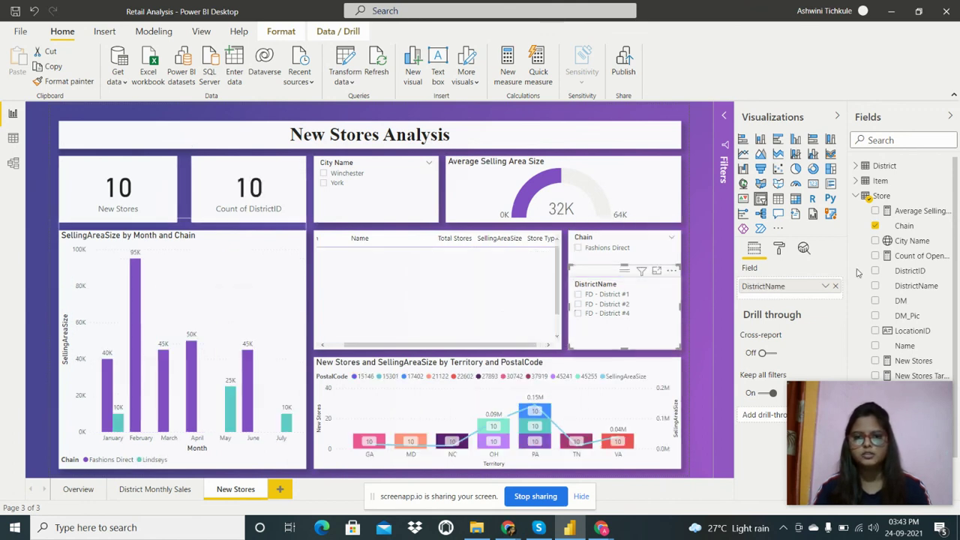
click(696, 242)
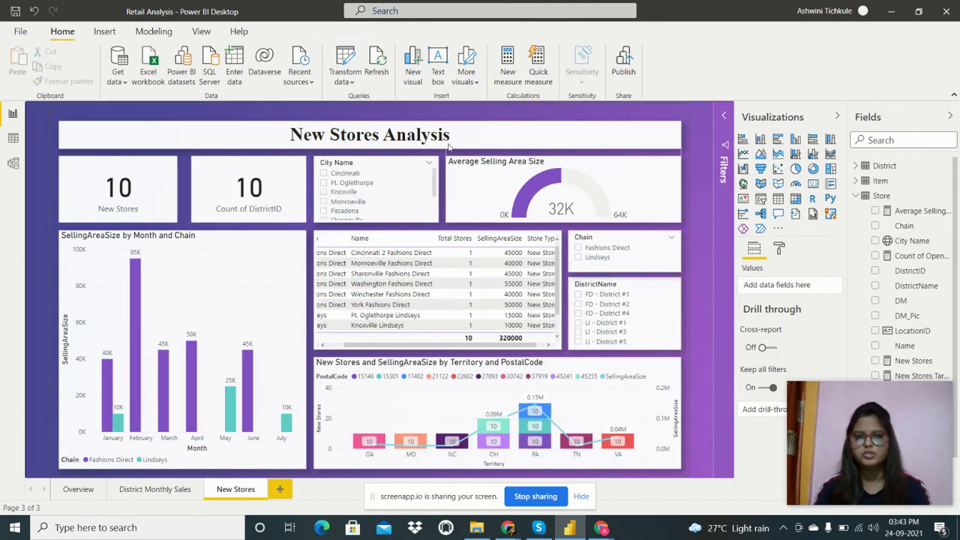